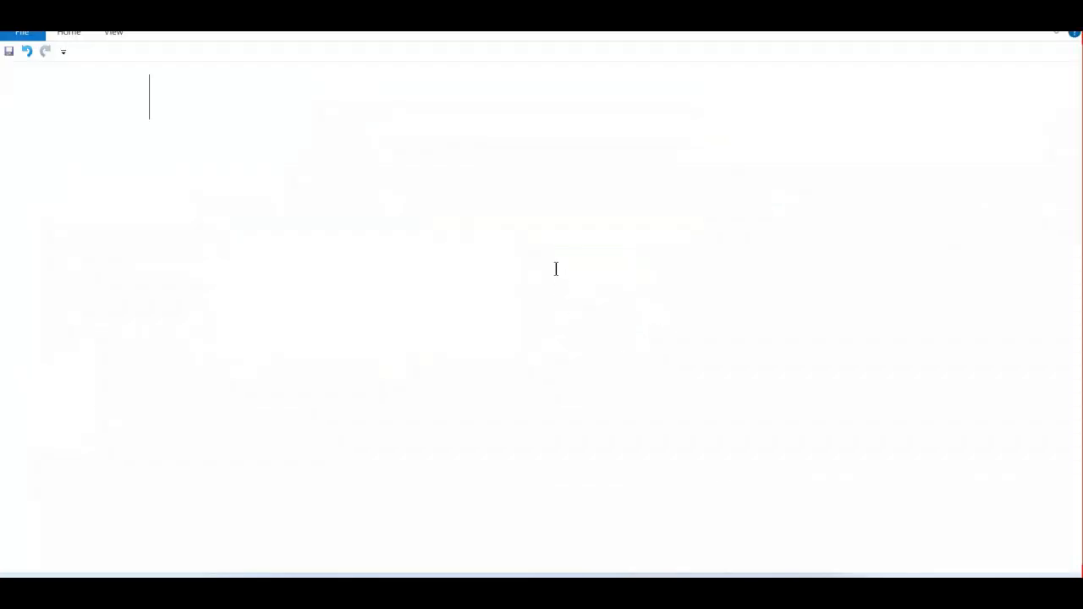
# Write the heading "Adding boarders" in the blank document and leave blank lines beneath it.
pyautogui.write('aDDI')
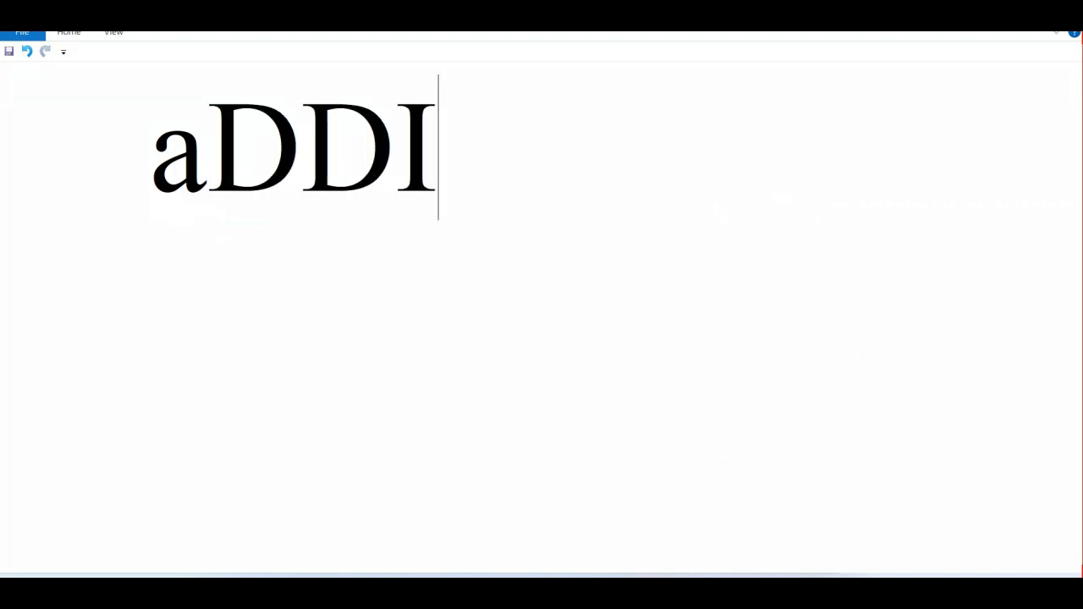
pyautogui.press('BackSpace')
pyautogui.press('BackSpace')
pyautogui.press('BackSpace')
pyautogui.press('BackSpace')
pyautogui.write('Add')
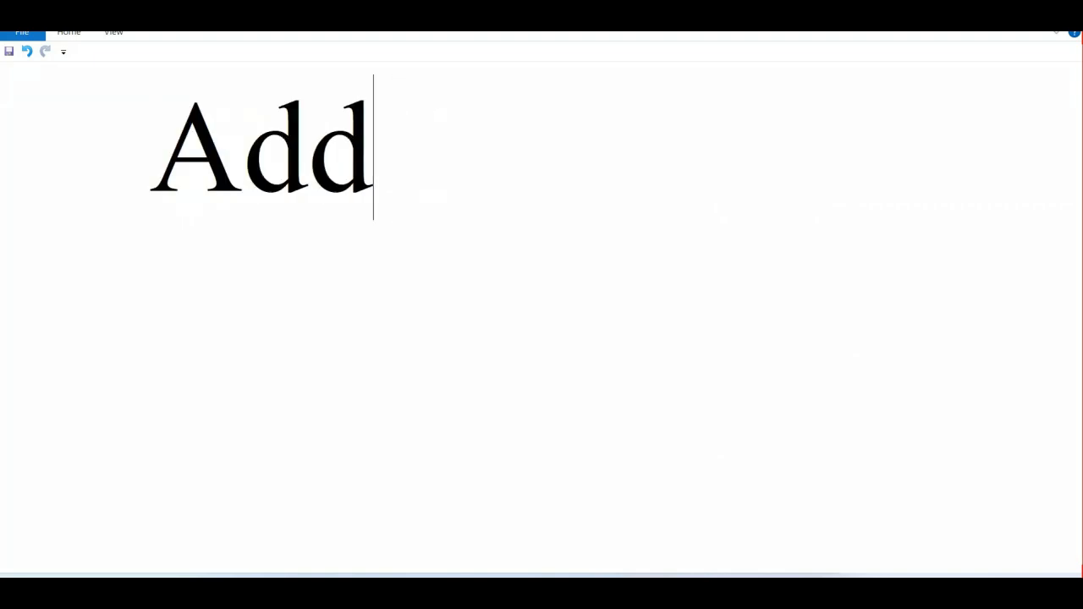
pyautogui.write('ing boarders')
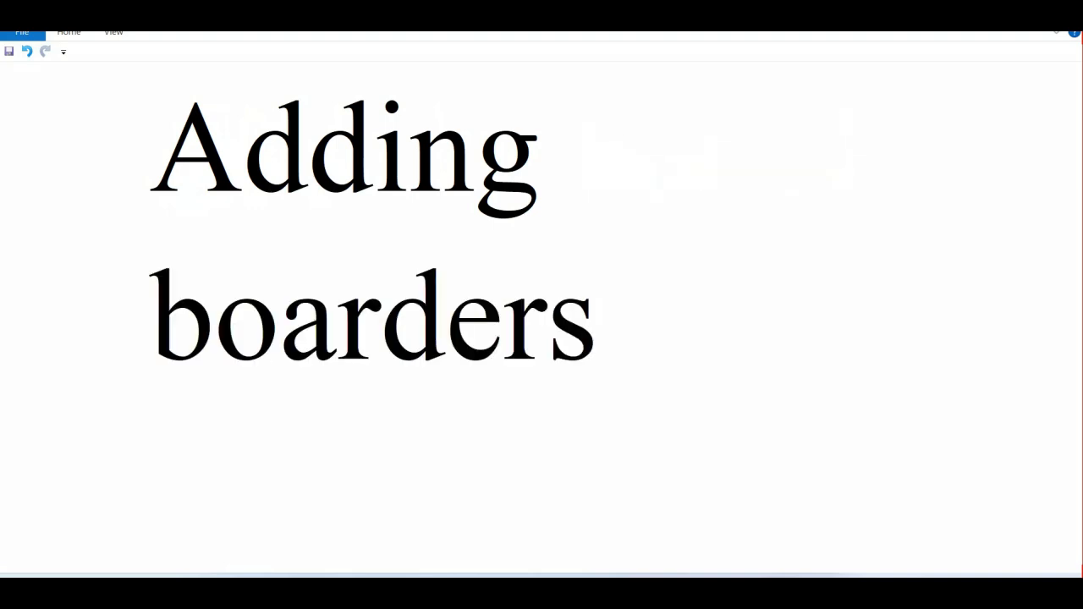
pyautogui.press('Return')
pyautogui.press('Return')
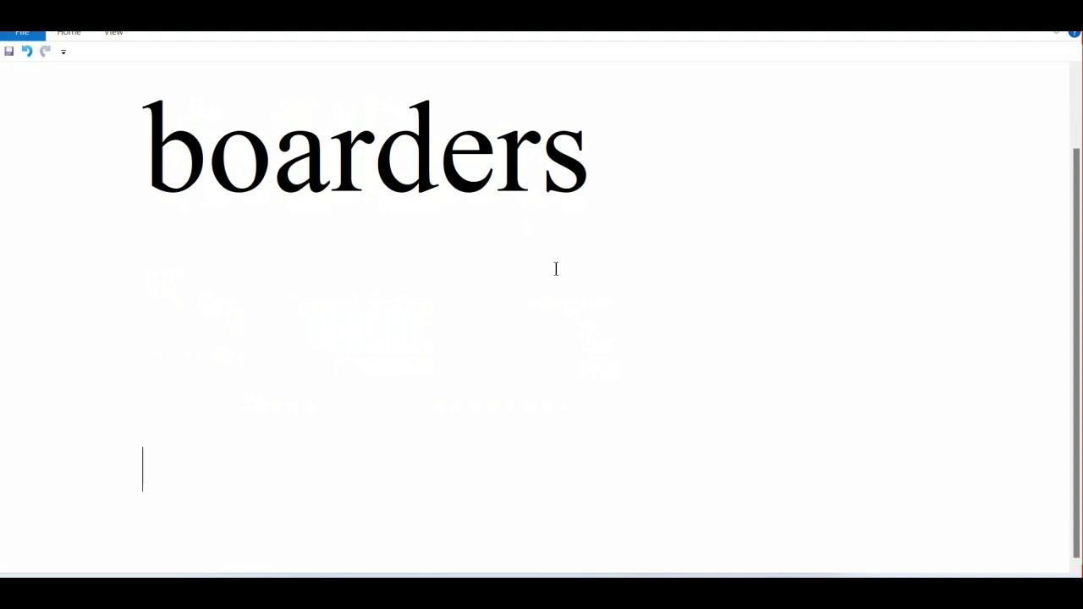
# Write the shortcut note "ALT+H+B+A" below the heading, followed by several blank lines.
pyautogui.write('A')
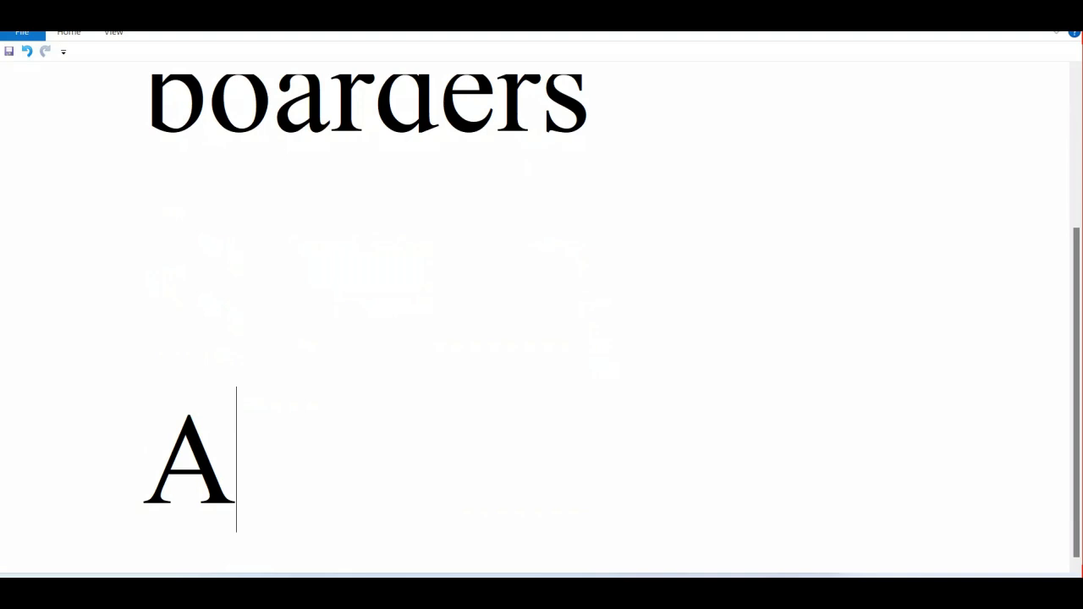
pyautogui.write('LT+')
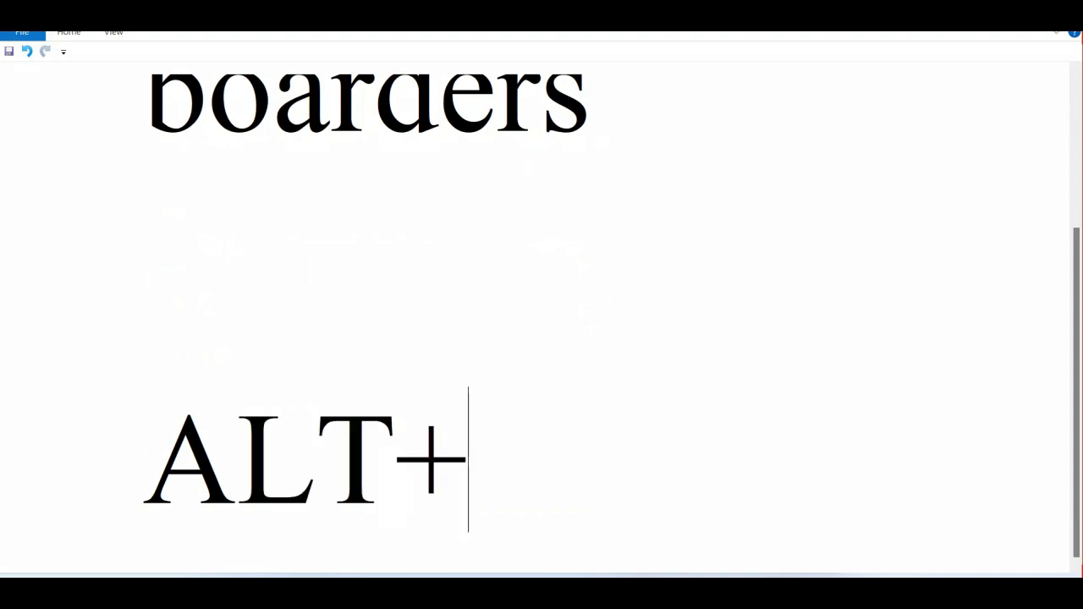
pyautogui.write('H+B+A')
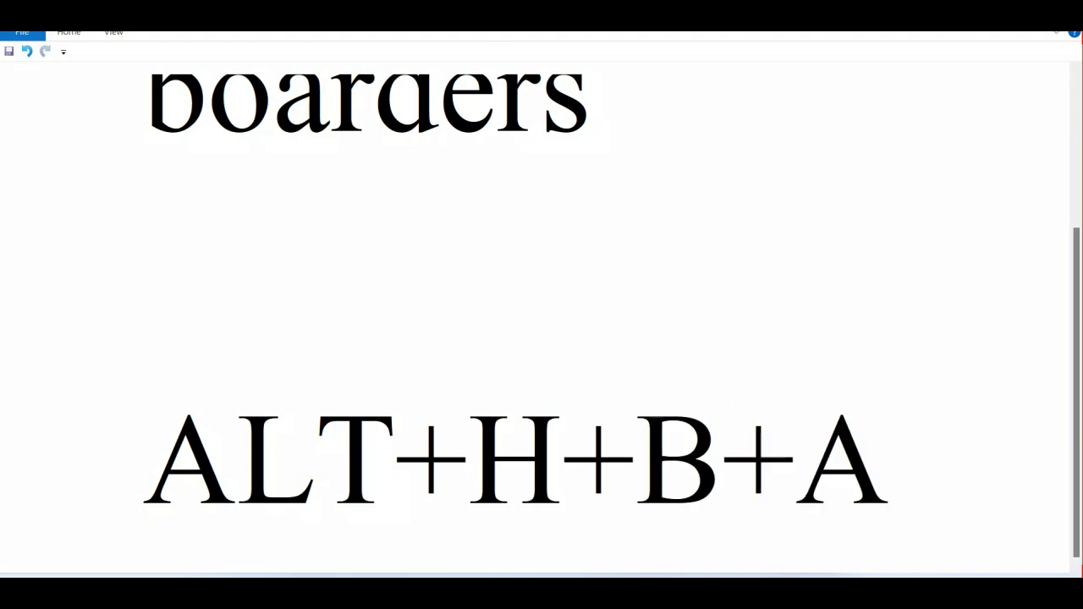
pyautogui.press('Return')
pyautogui.press('Return')
pyautogui.press('Return')
pyautogui.press('Return')
pyautogui.press('Return')
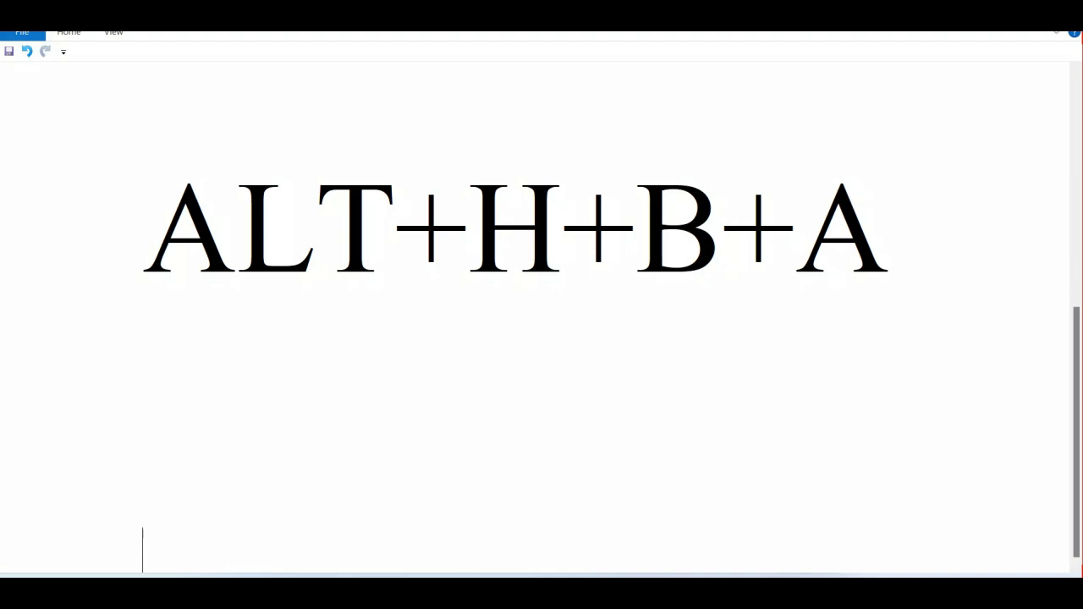
# Switch to the Book2 workbook in Excel and select the whole purchases table, A2:G9.
pyautogui.moveTo(739, 591)
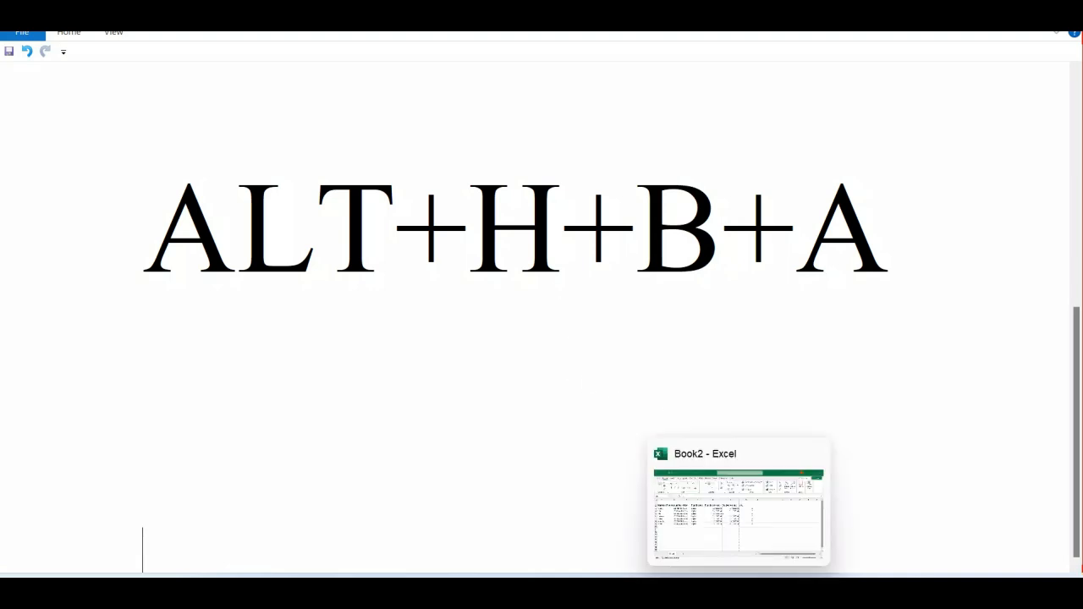
pyautogui.click(689, 513)
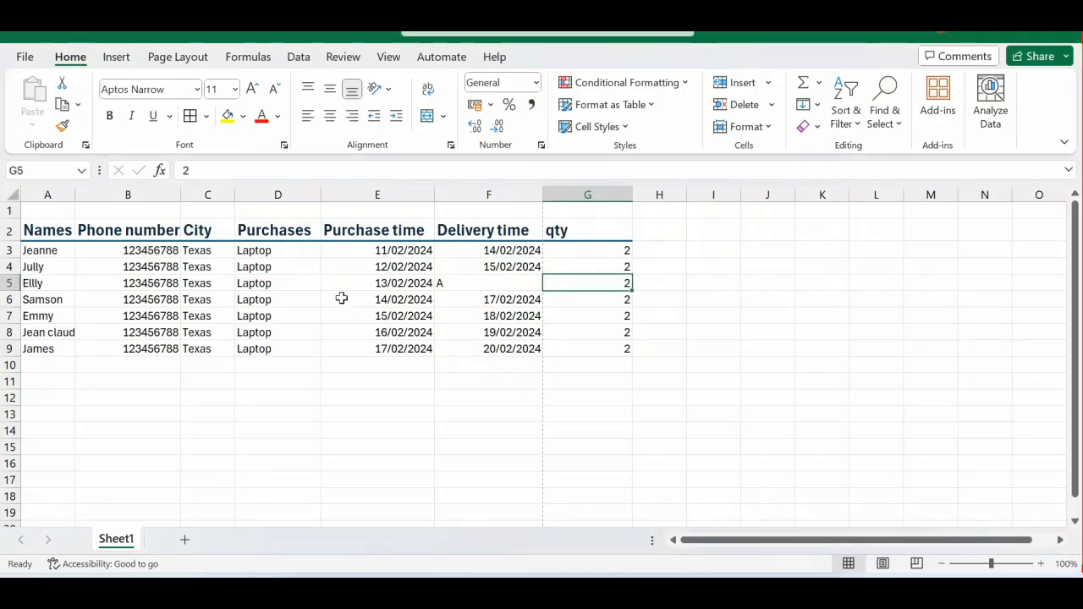
pyautogui.hotkey('ctrl', 'a')
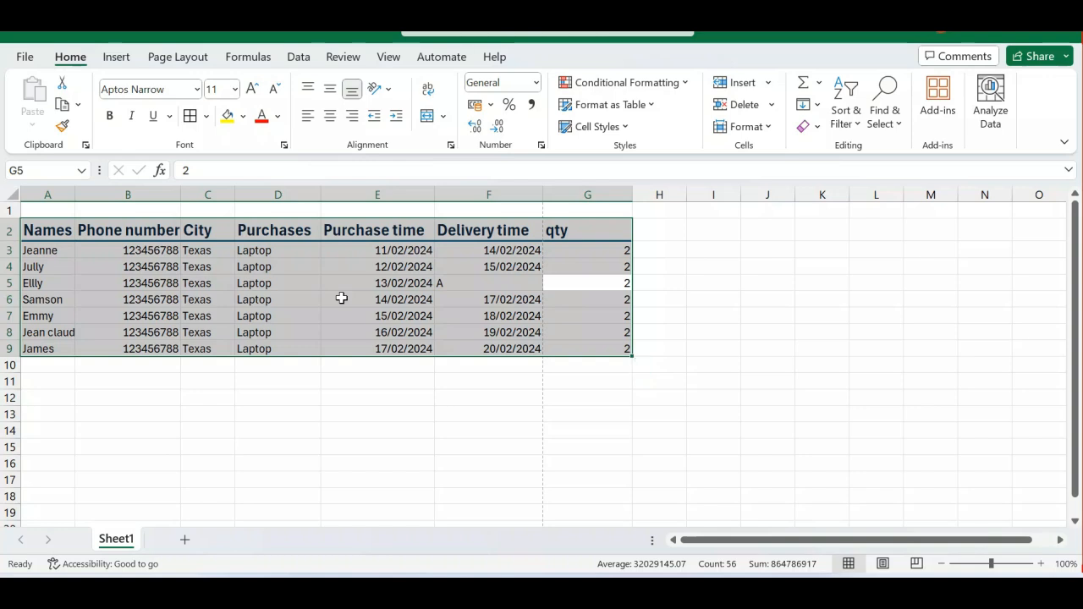
pyautogui.hotkey('alt', 'h')
pyautogui.press('h')
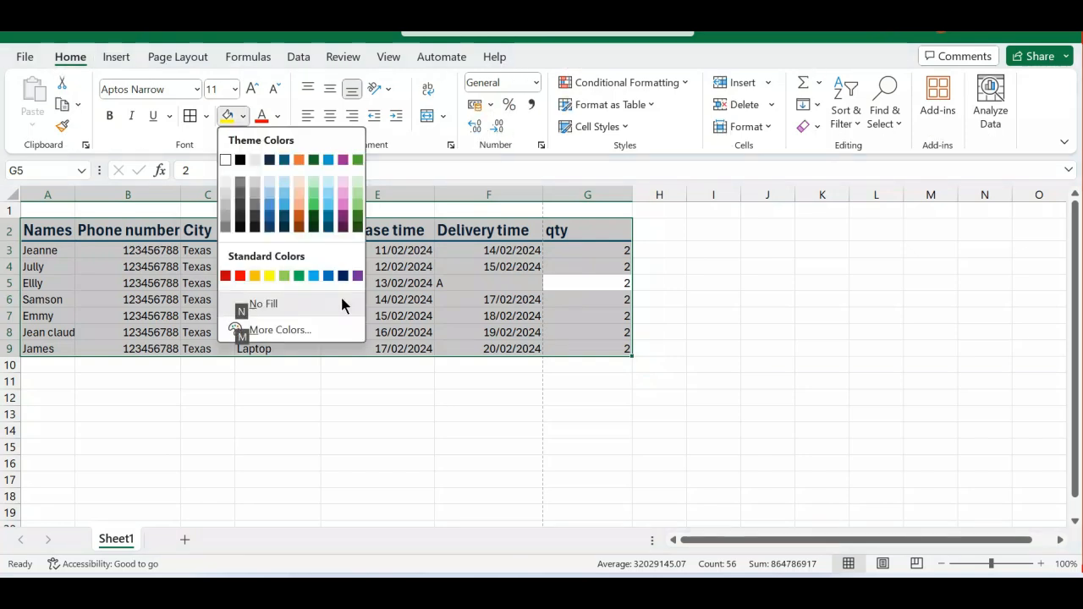
pyautogui.press('Escape')
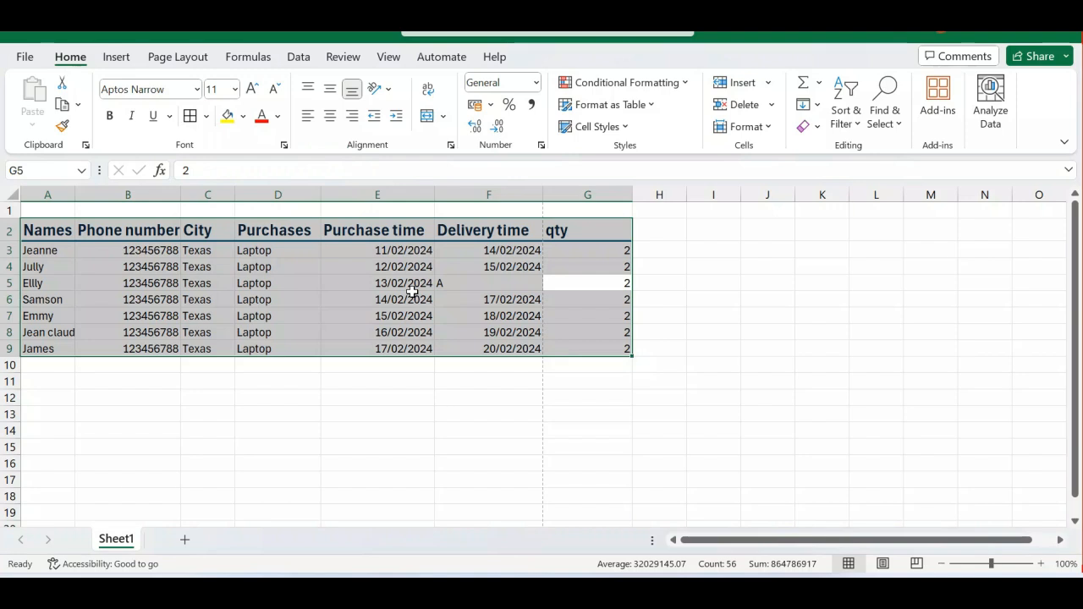
# Apply all borders to every cell of the selected table.
pyautogui.hotkey('alt', 'h')
pyautogui.press('b')
pyautogui.press('a')
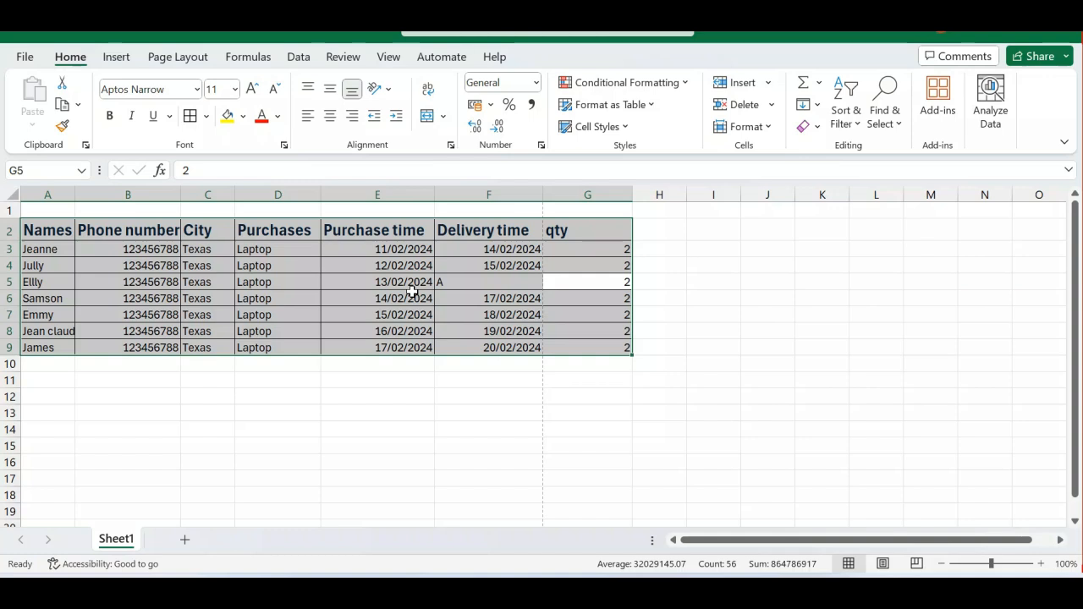
# Switch back to the WordPad document with the shortcut notes.
pyautogui.moveTo(775, 593)
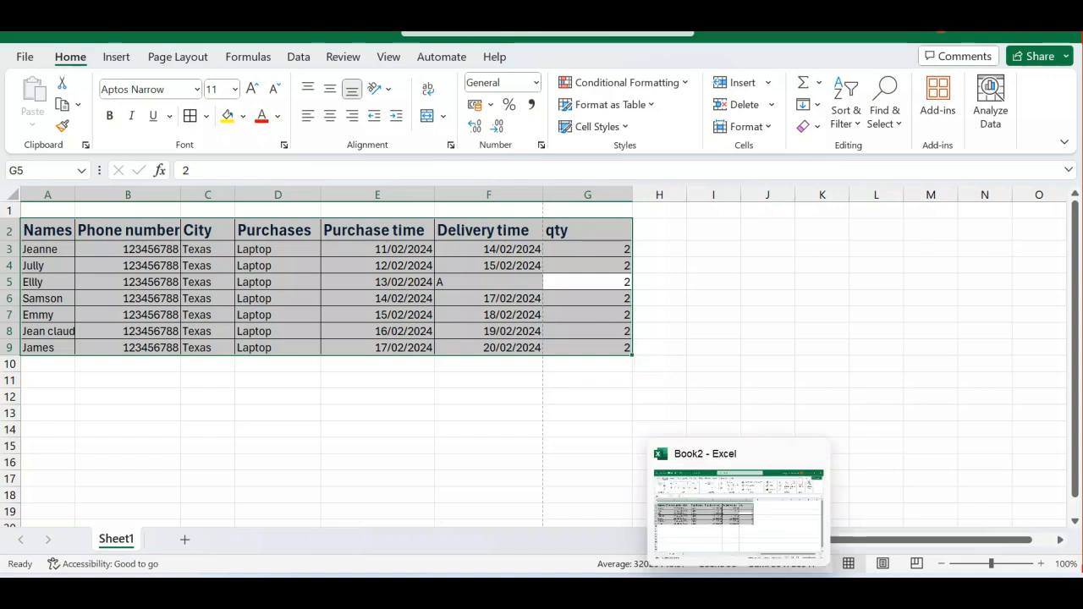
pyautogui.click(771, 520)
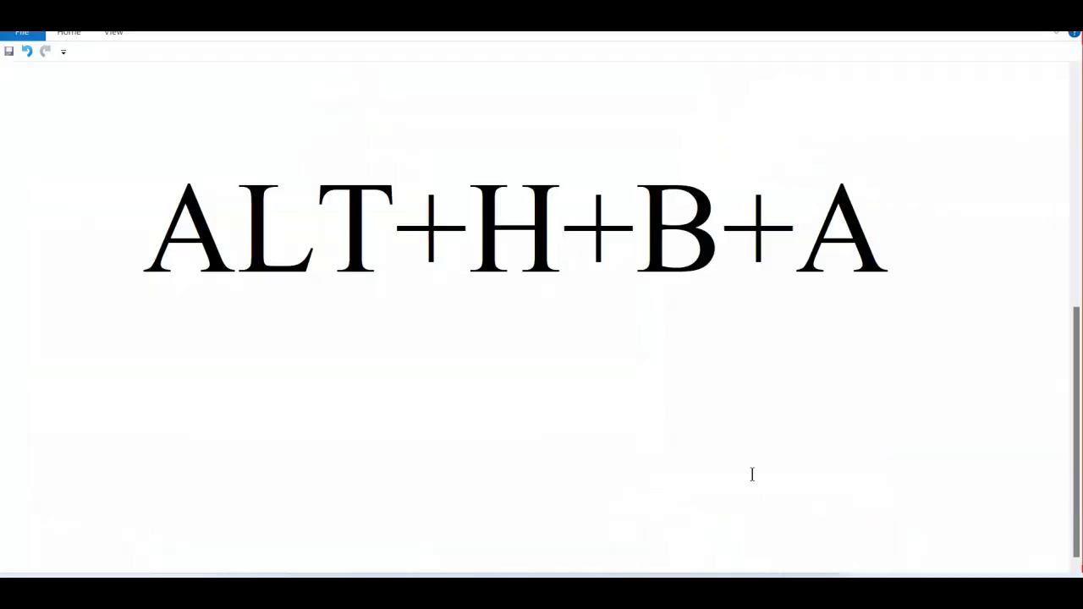
pyautogui.click(839, 261)
pyautogui.moveTo(838, 261); pyautogui.dragTo(285, 246)
pyautogui.click(285, 245)
pyautogui.write('CTRL')
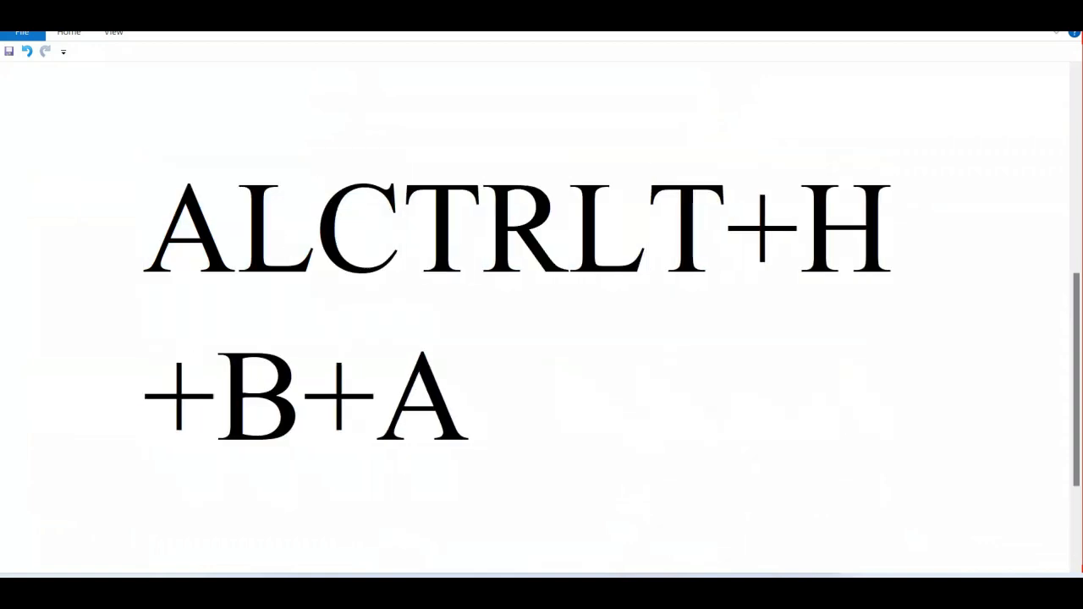
# Replace the entire document text with the shortcut note "CTRL+SHIFT+-".
pyautogui.hotkey('ctrl', 'a')
pyautogui.write('CT')
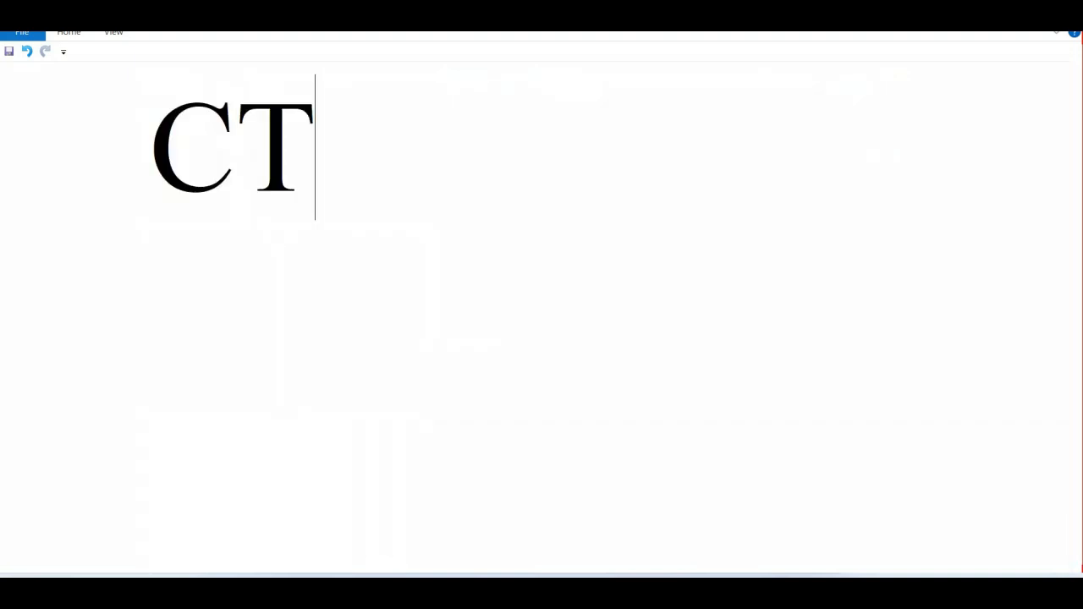
pyautogui.write('RL')
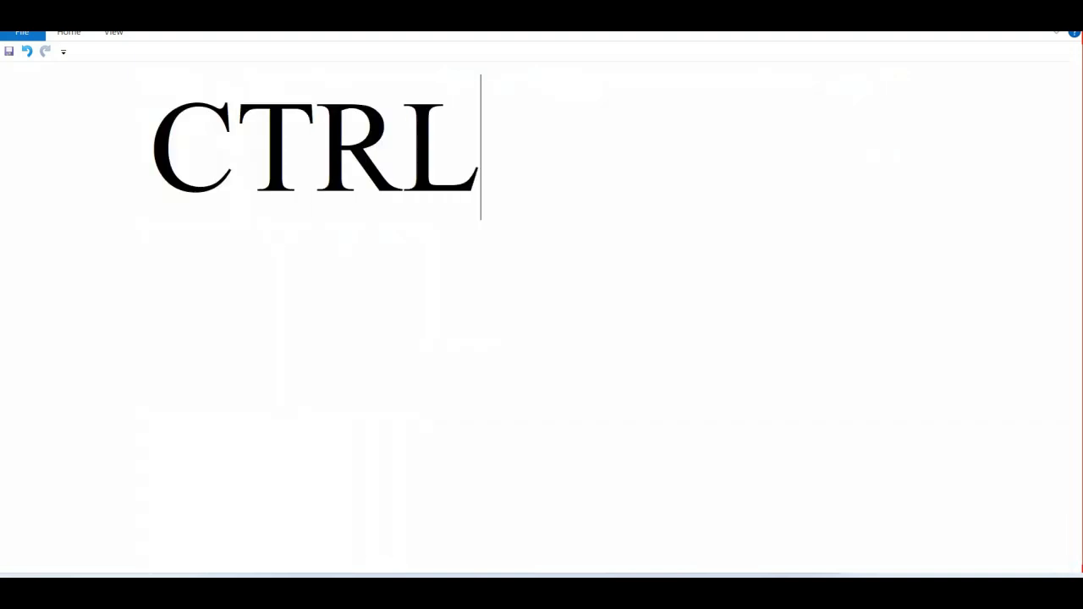
pyautogui.write('+SHIFT')
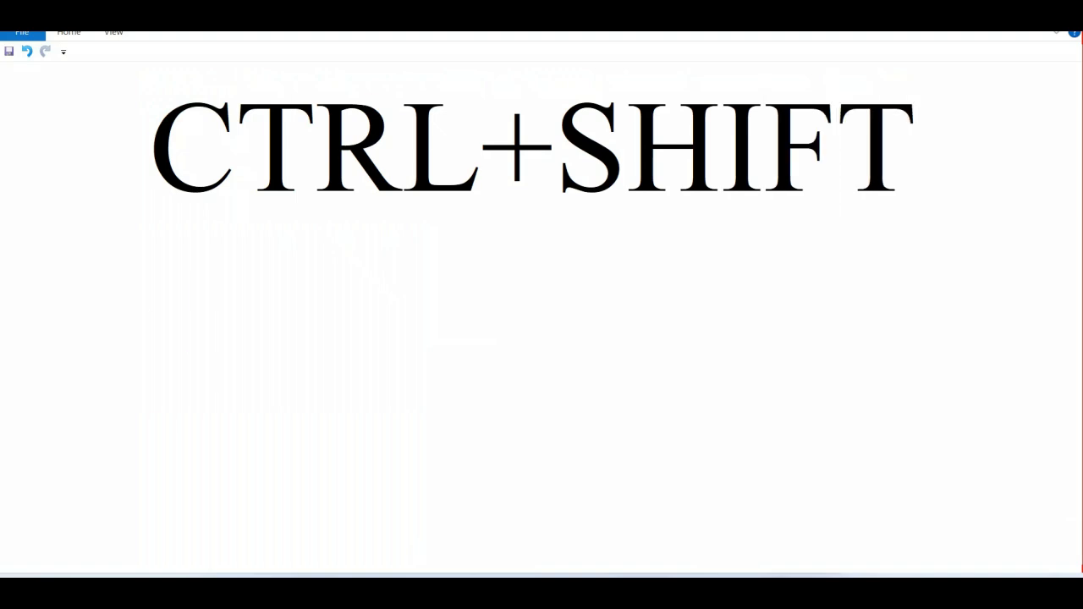
pyautogui.press('Return')
pyautogui.write('+')
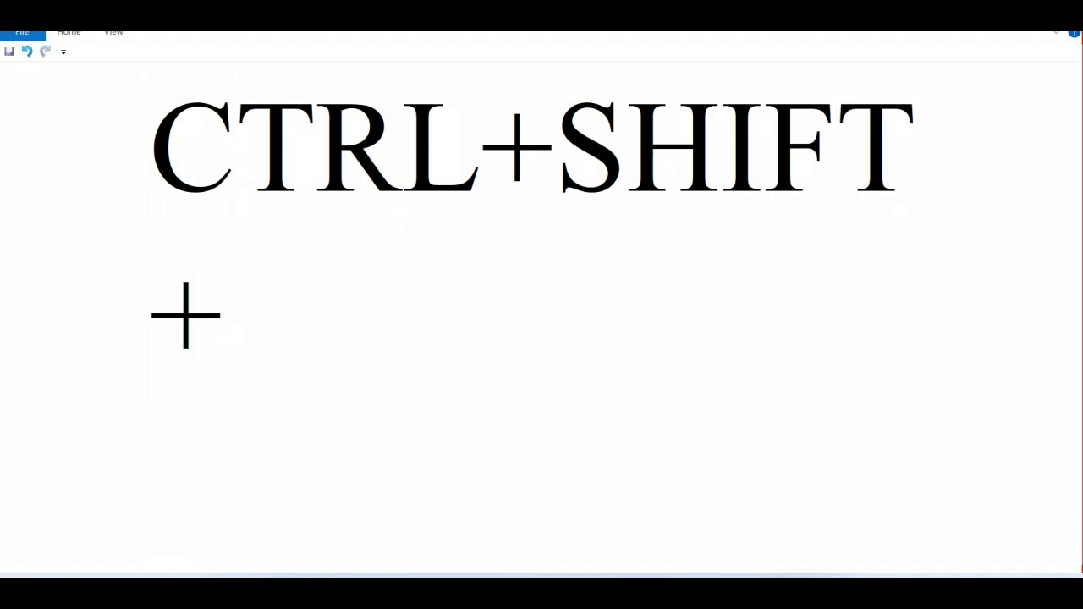
pyautogui.write('-')
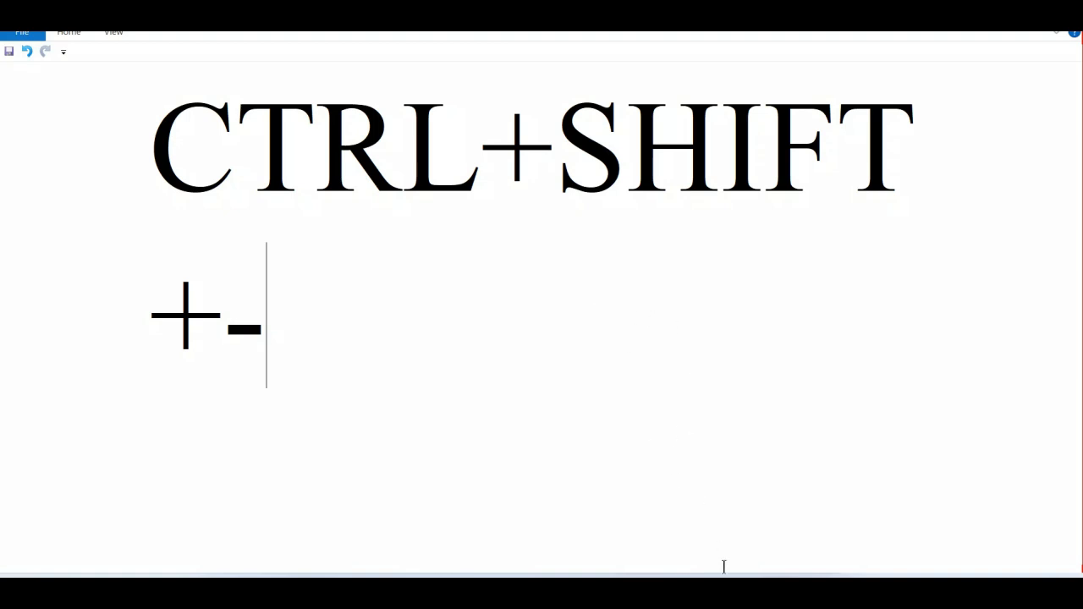
# Switch to the Excel workbook, remove all borders from the selected table and deselect it by selecting cell J5.
pyautogui.moveTo(724, 575)
pyautogui.click(738, 537)
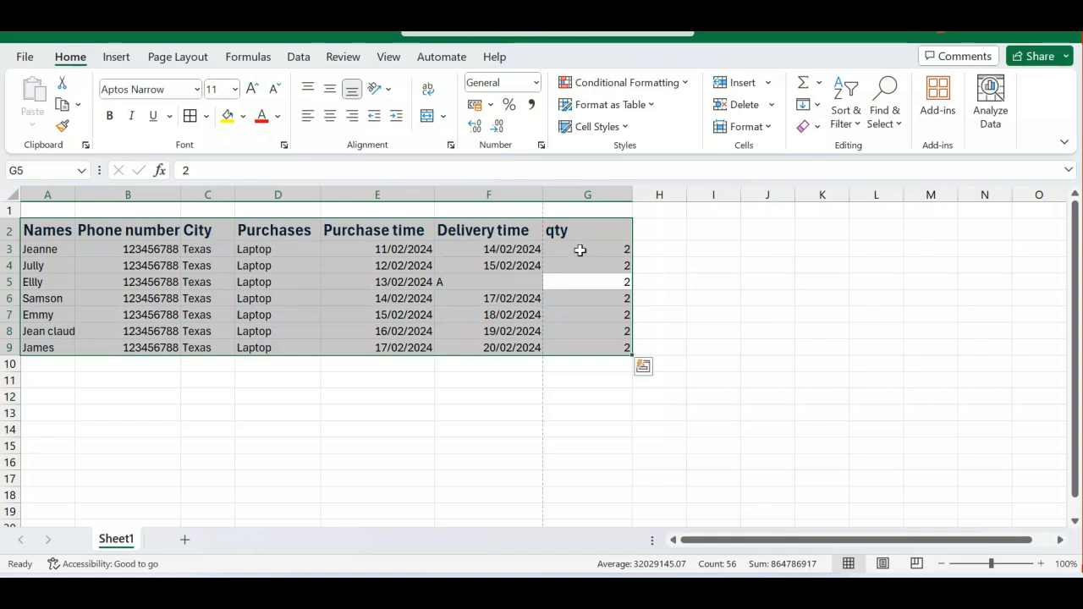
pyautogui.click(760, 281)
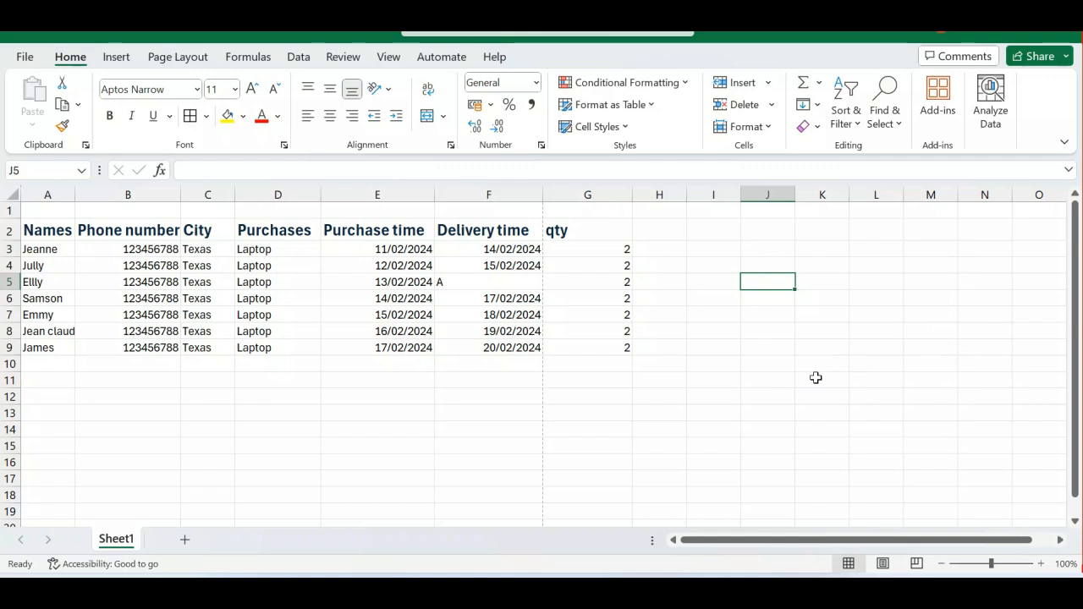
# Switch to WordPad and replace the whole note with "CTRL+1".
pyautogui.moveTo(777, 590)
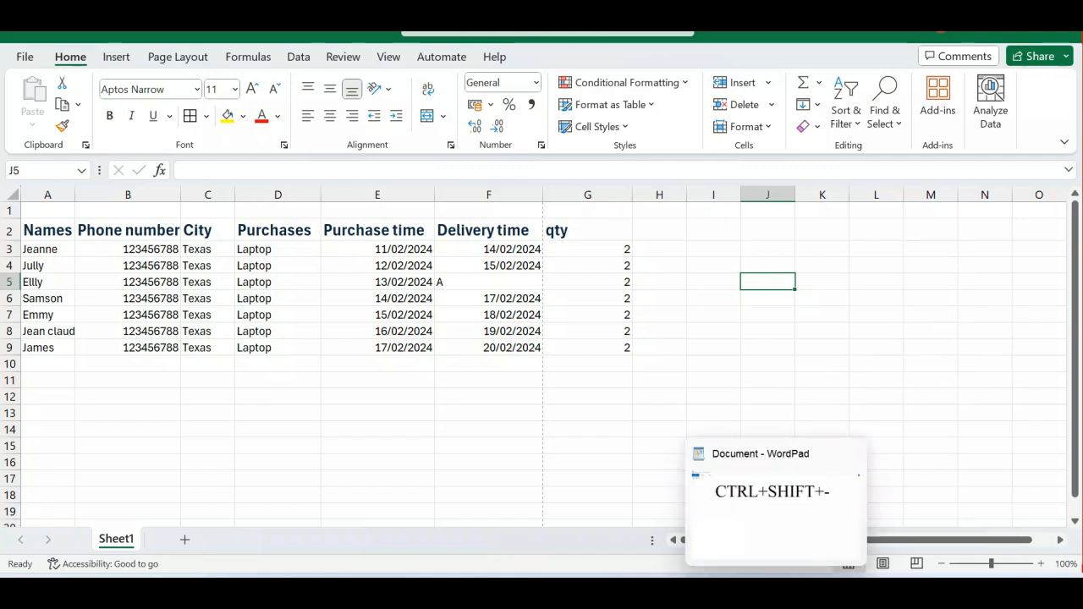
pyautogui.click(771, 522)
pyautogui.hotkey('ctrl', 'a')
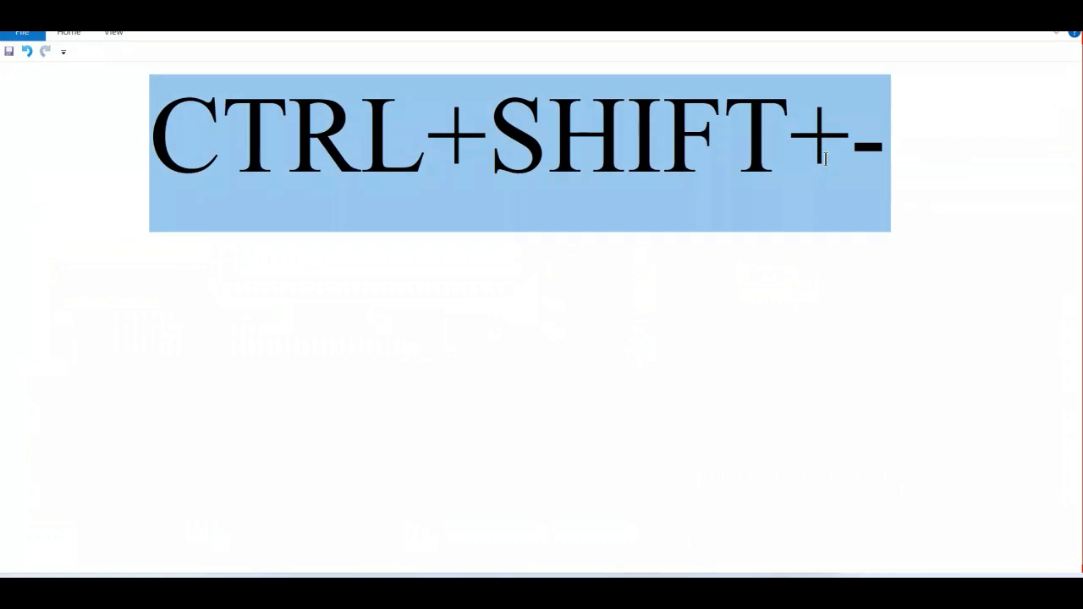
pyautogui.write('CTRL+1')
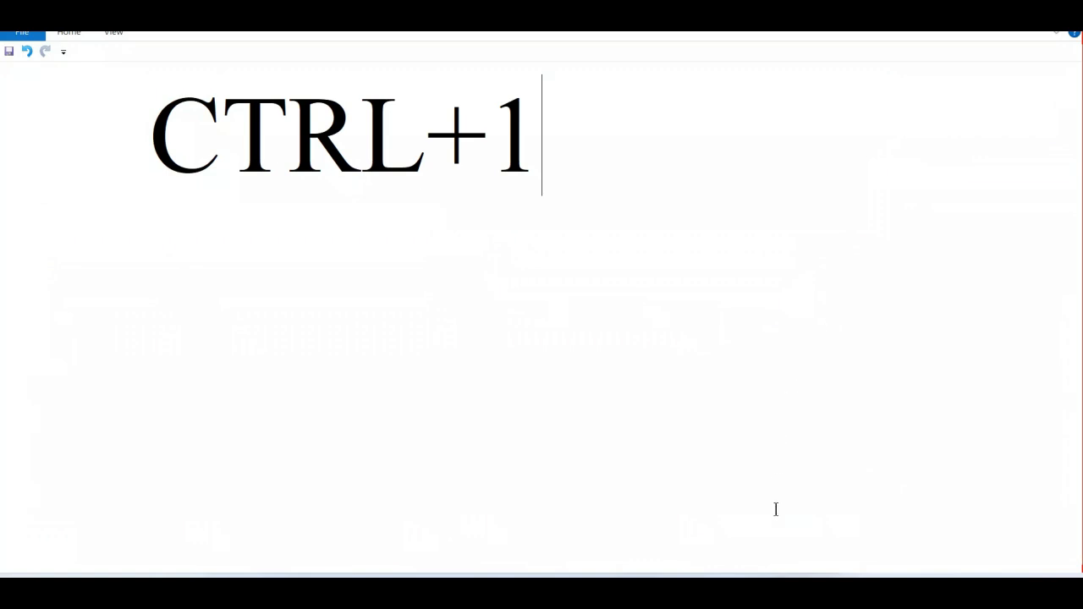
# Switch to Excel, view the Fill and Font settings in Format Cells for the whole table, and close the dialog without changes.
pyautogui.moveTo(762, 550)
pyautogui.click(713, 518)
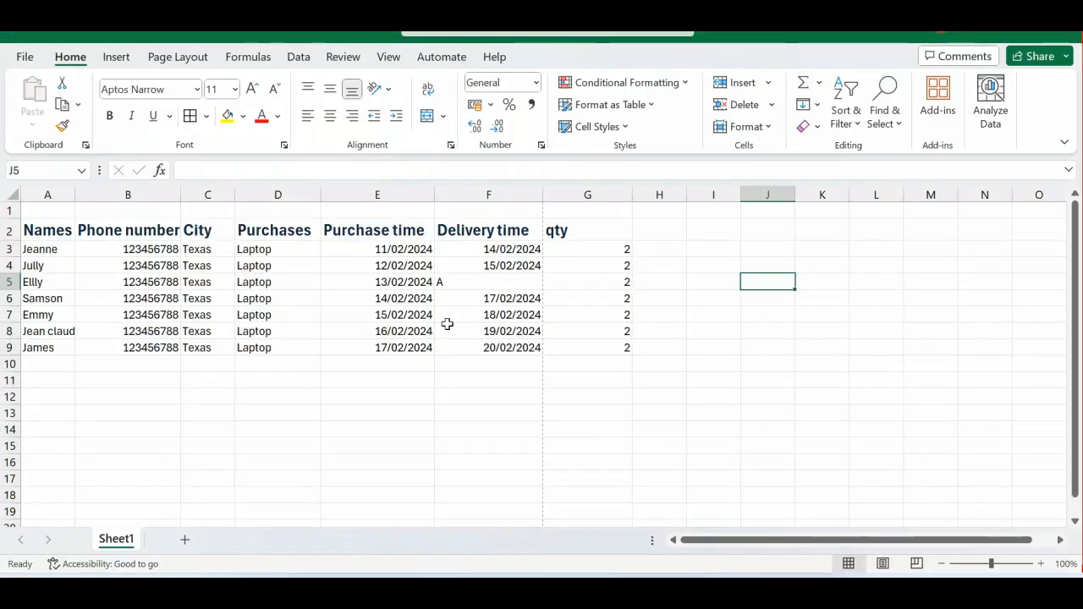
pyautogui.click(447, 324)
pyautogui.hotkey('ctrl', 'a')
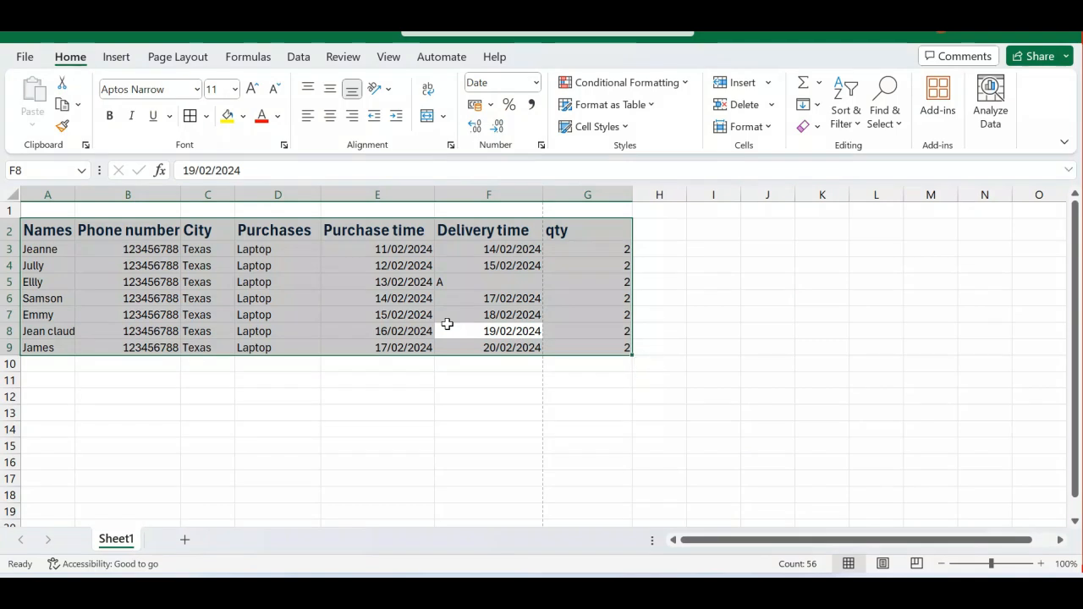
pyautogui.hotkey('ctrl', '1')
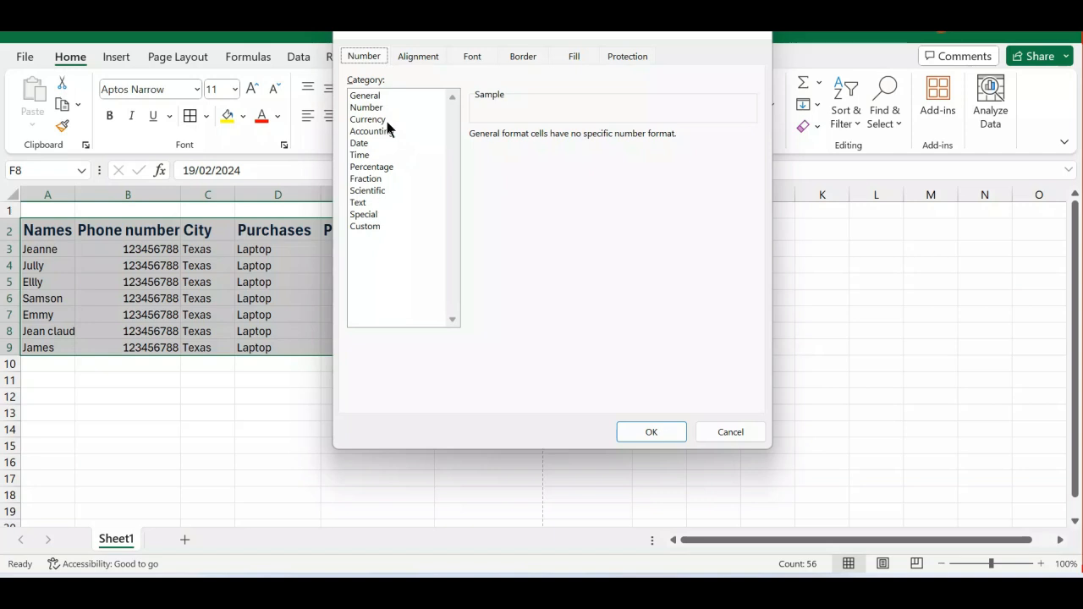
pyautogui.click(575, 55)
pyautogui.click(468, 56)
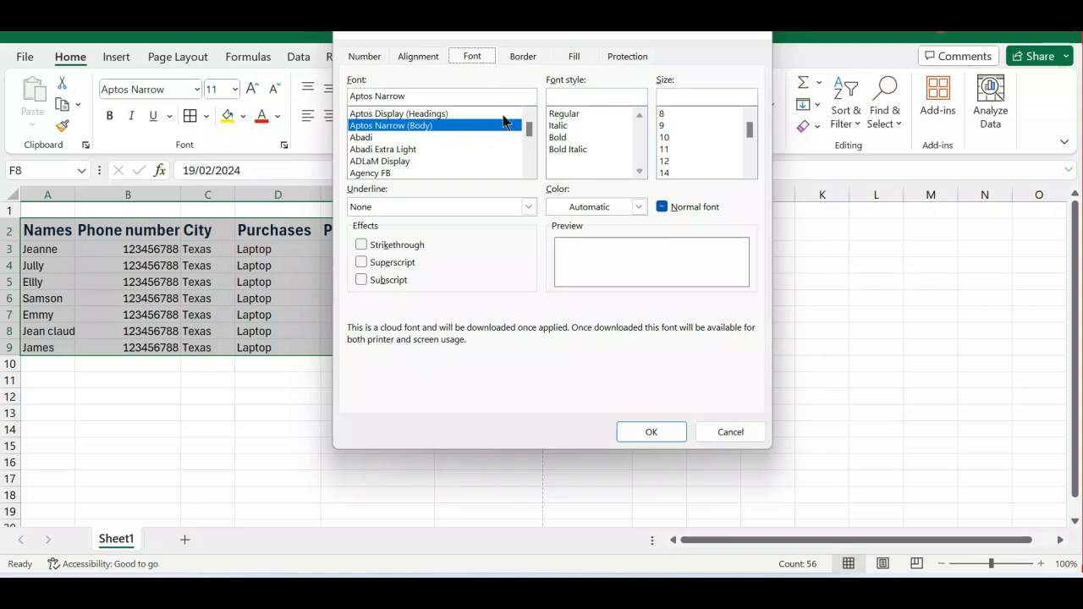
pyautogui.click(740, 431)
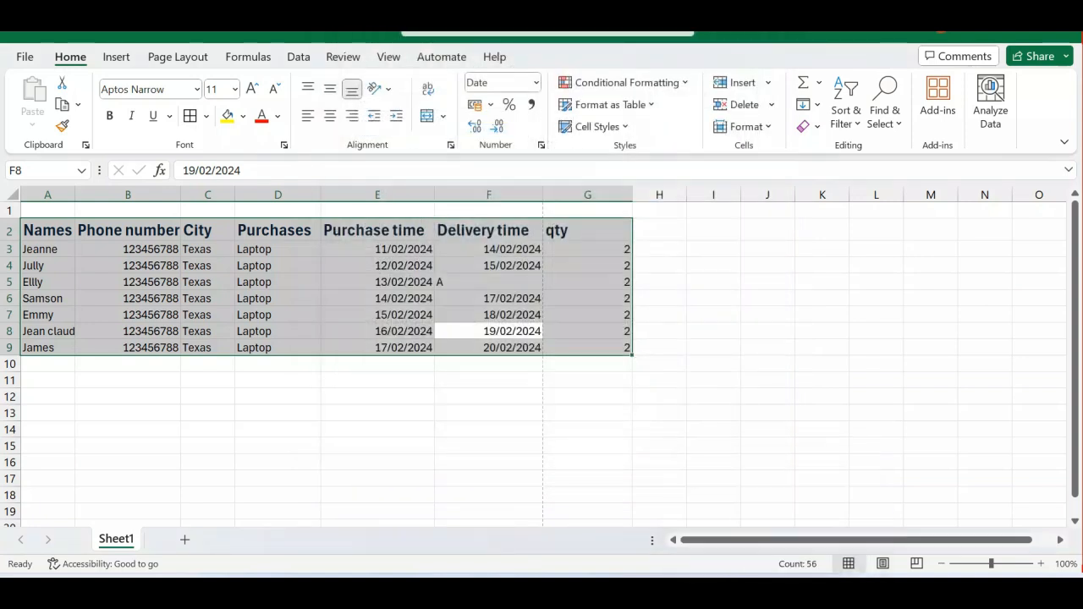
# Switch to WordPad and change the shortcut note to "CTRL+F3".
pyautogui.click(776, 586)
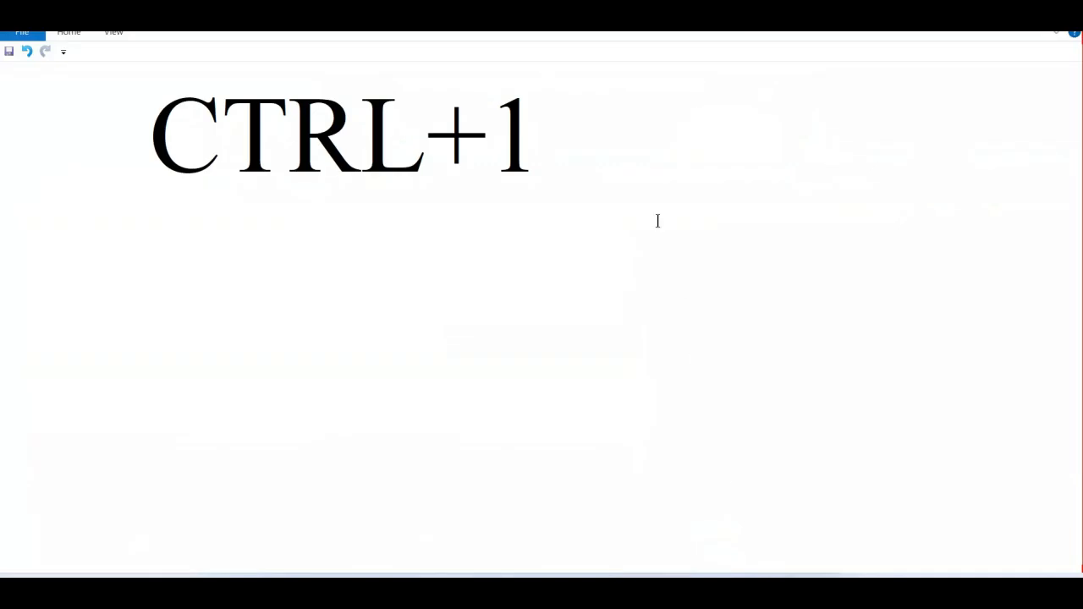
pyautogui.press('BackSpace')
pyautogui.write('F3')
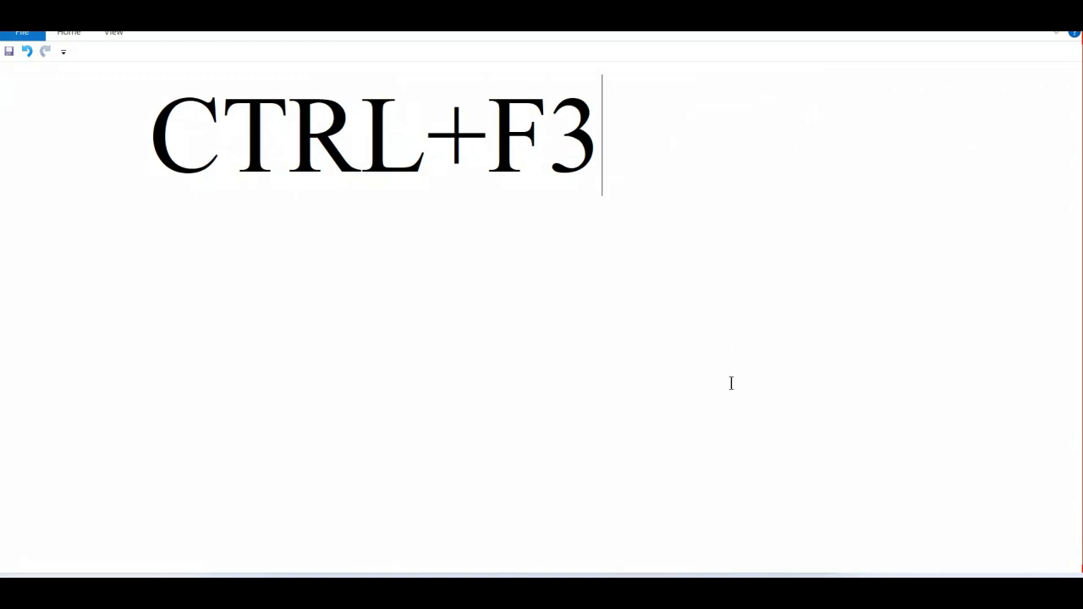
# Switch to the Excel workbook, view the Name Manager and its New Name dialog for the selected table, and close both without defining a name.
pyautogui.moveTo(736, 591)
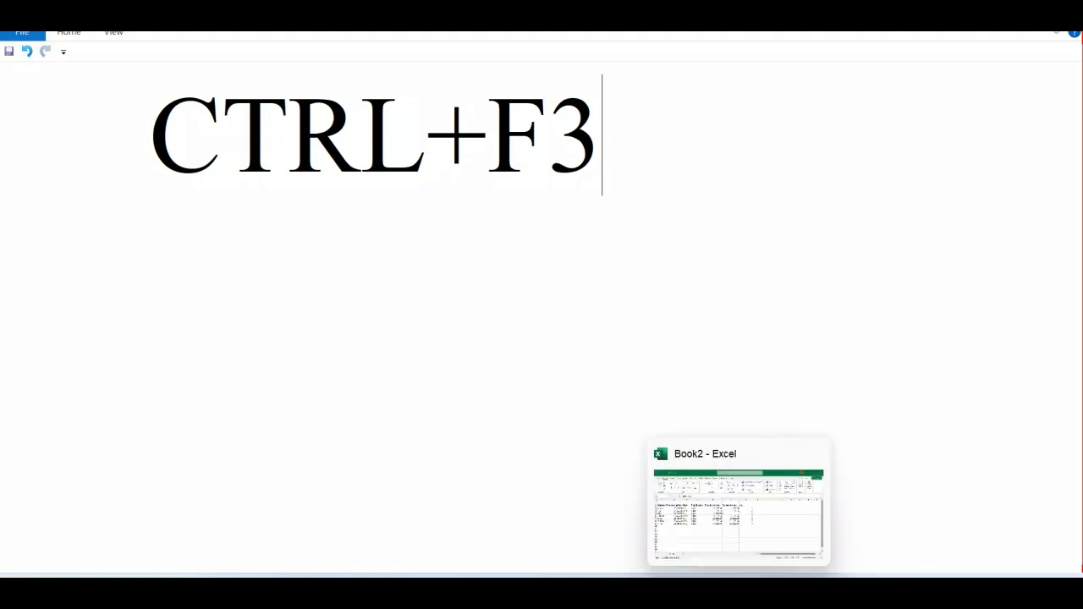
pyautogui.click(726, 527)
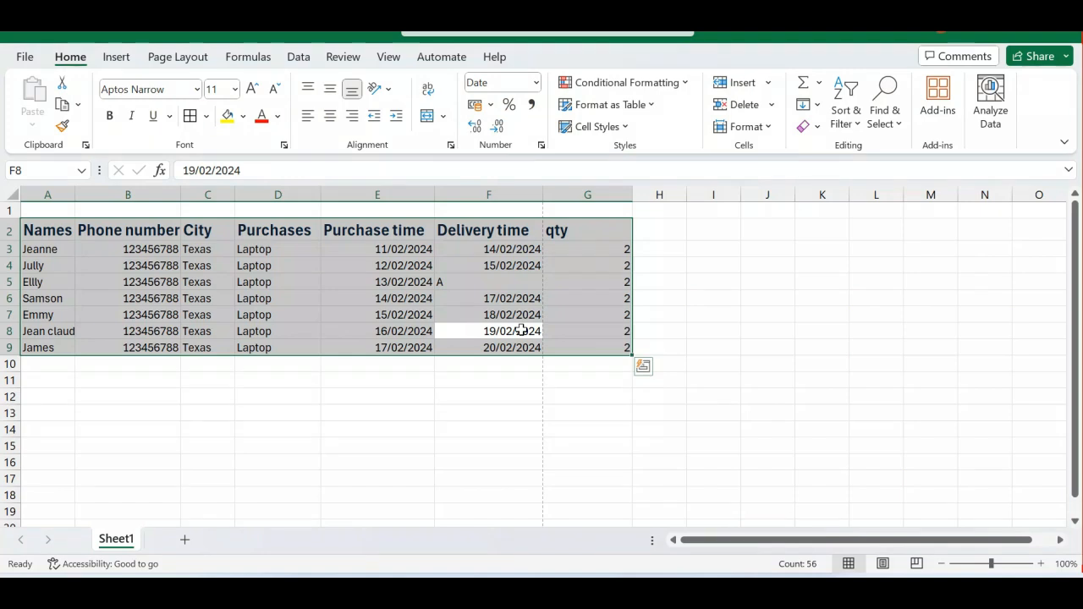
pyautogui.hotkey('ctrl', 'F3')
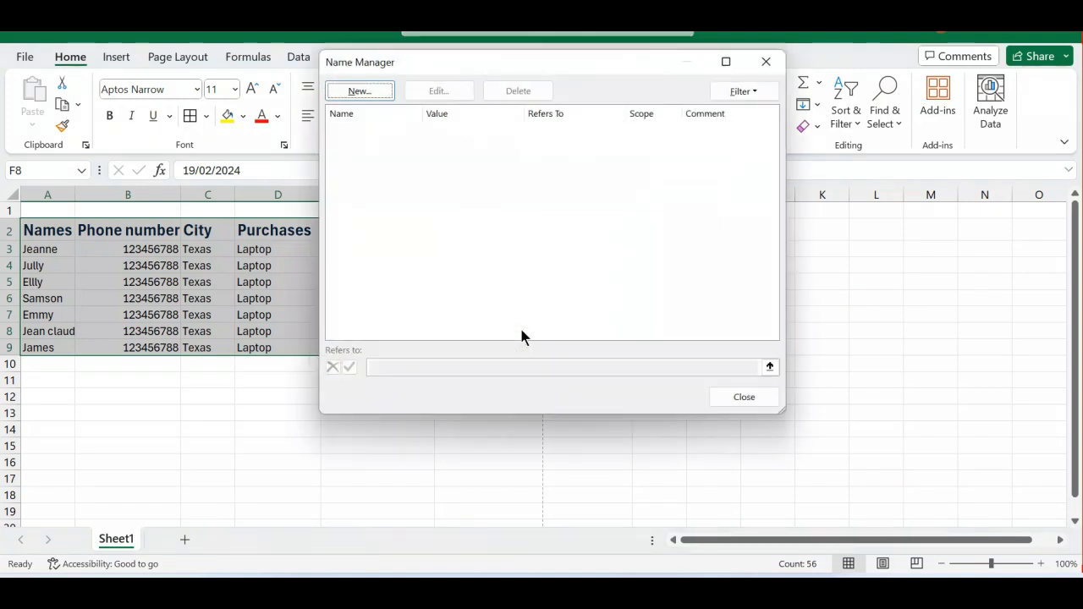
pyautogui.click(365, 90)
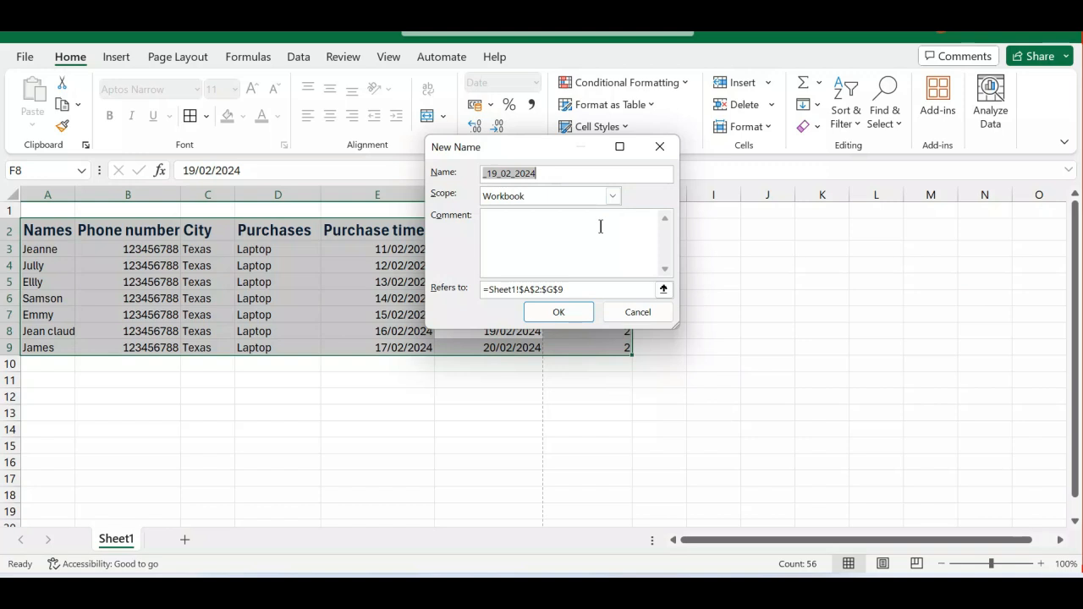
pyautogui.click(633, 314)
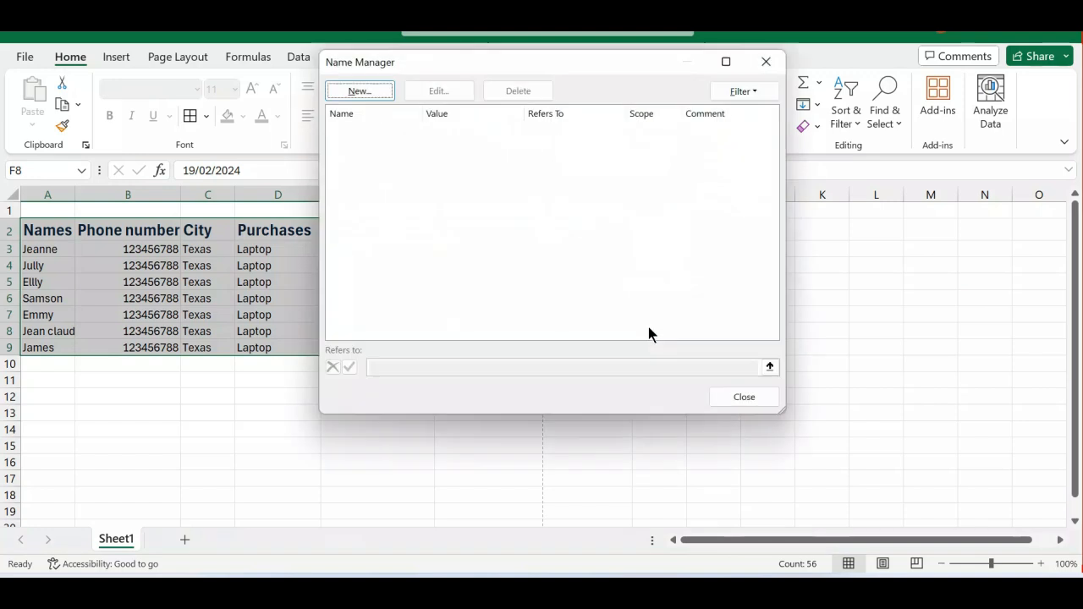
pyautogui.click(747, 400)
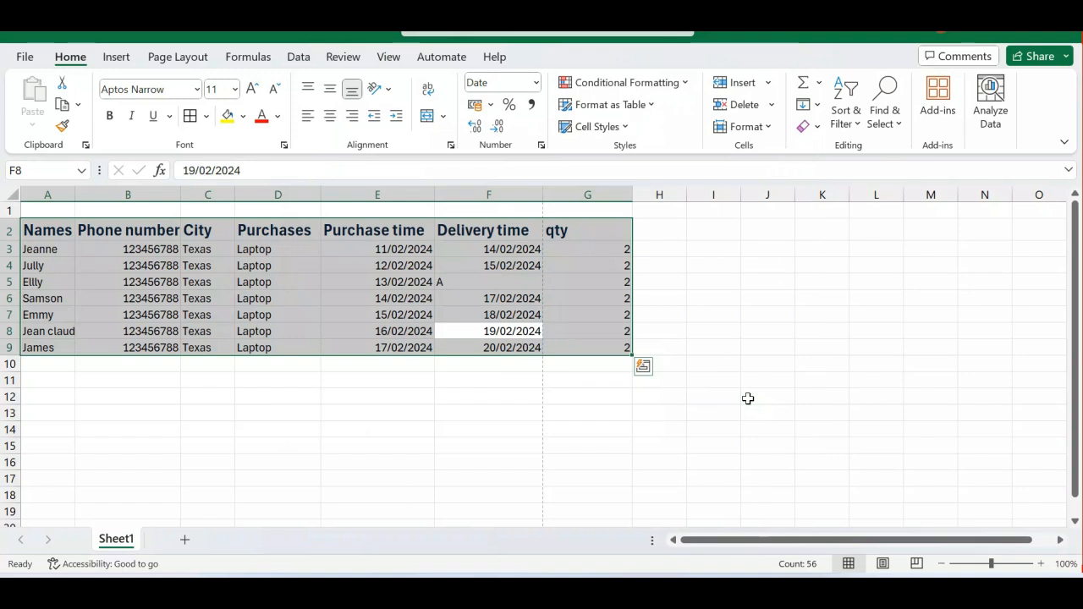
# Switch to WordPad and replace the whole note with "SHIFT+F3".
pyautogui.moveTo(775, 590)
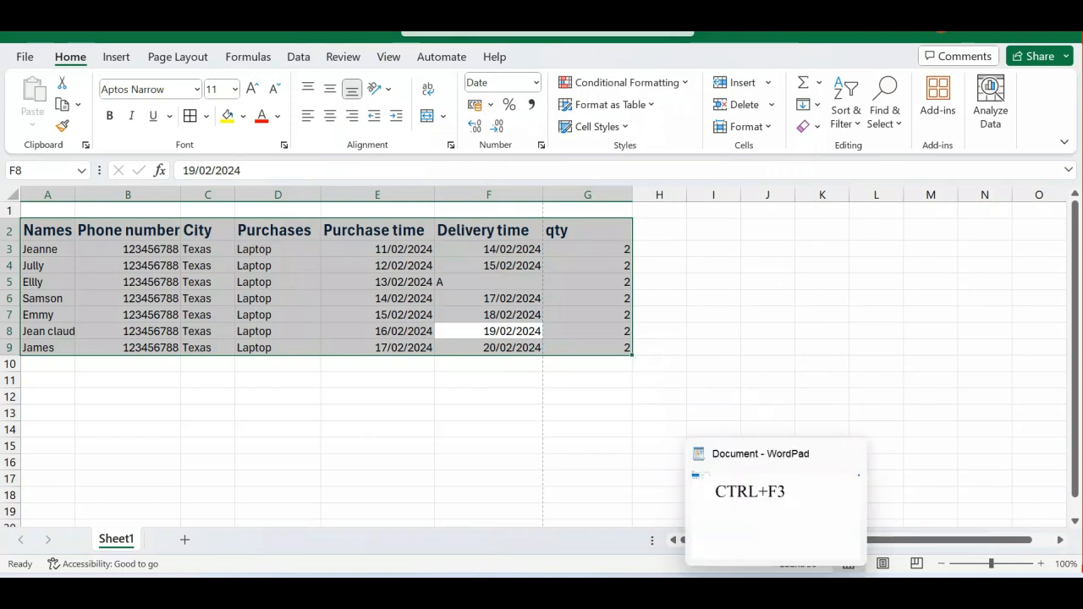
pyautogui.click(781, 523)
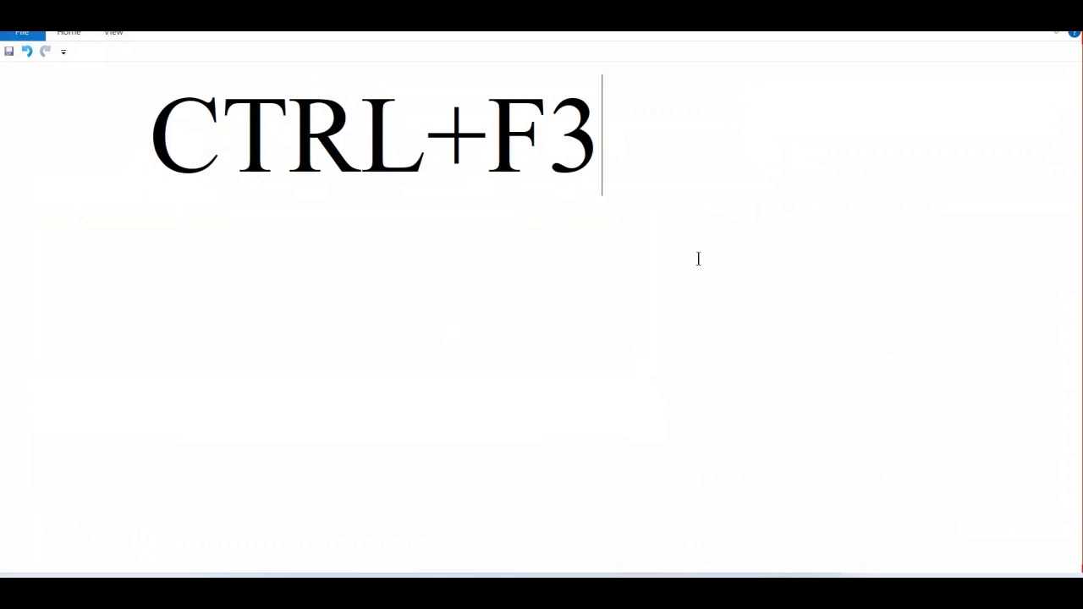
pyautogui.hotkey('ctrl', 'a')
pyautogui.press('Delete')
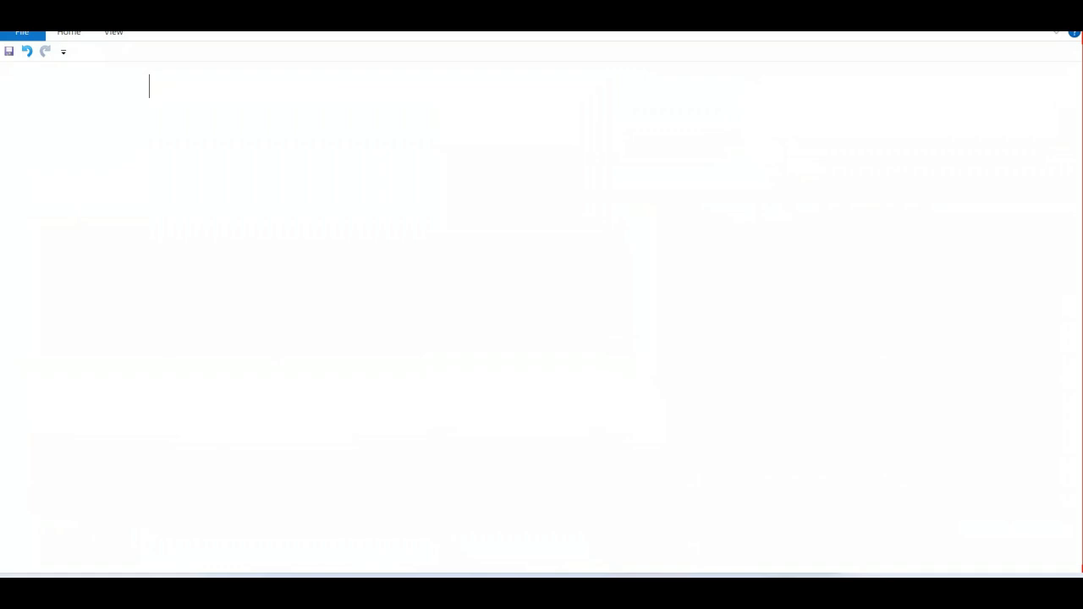
pyautogui.write('SHIFT+F')
pyautogui.write('3')
# Set the font size of the "SHIFT+F3" note to 60 and deselect the text.
pyautogui.moveTo(285, 118); pyautogui.dragTo(153, 97)
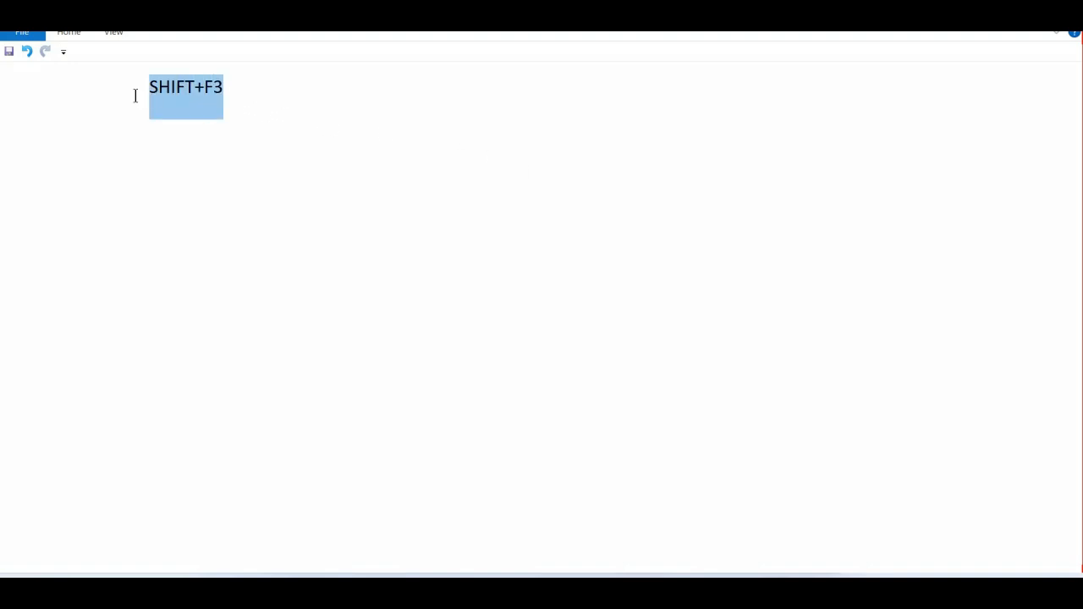
pyautogui.click(71, 37)
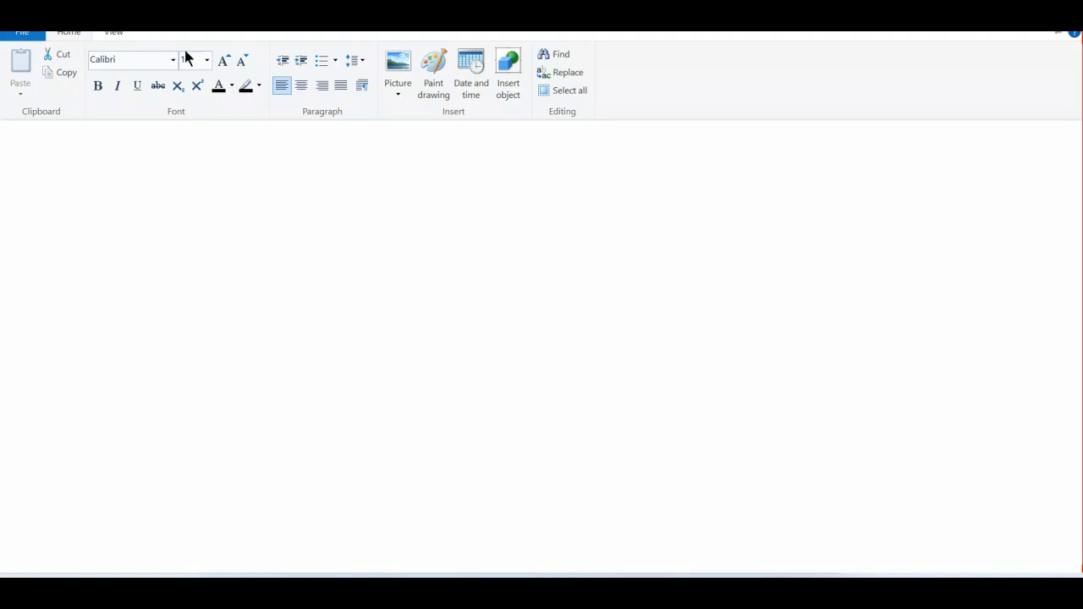
pyautogui.click(205, 61)
pyautogui.write('60')
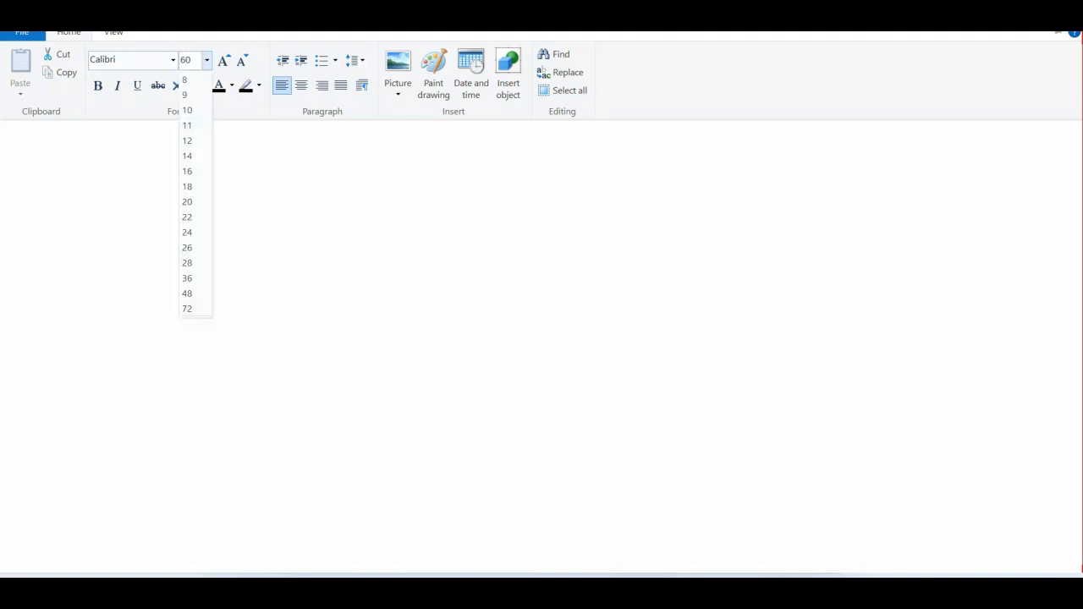
pyautogui.press('Return')
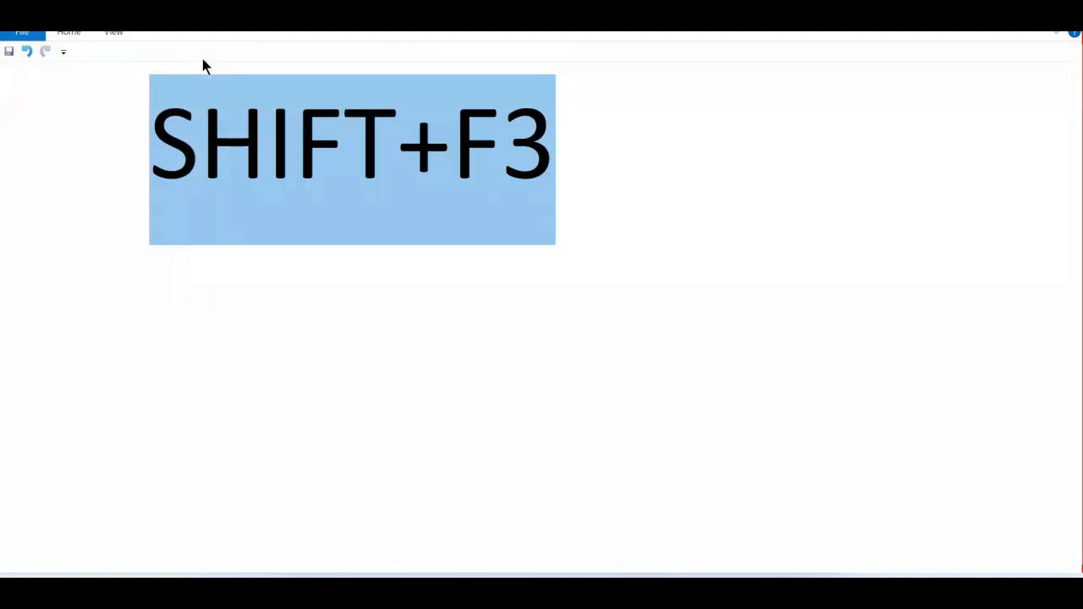
pyautogui.click(317, 309)
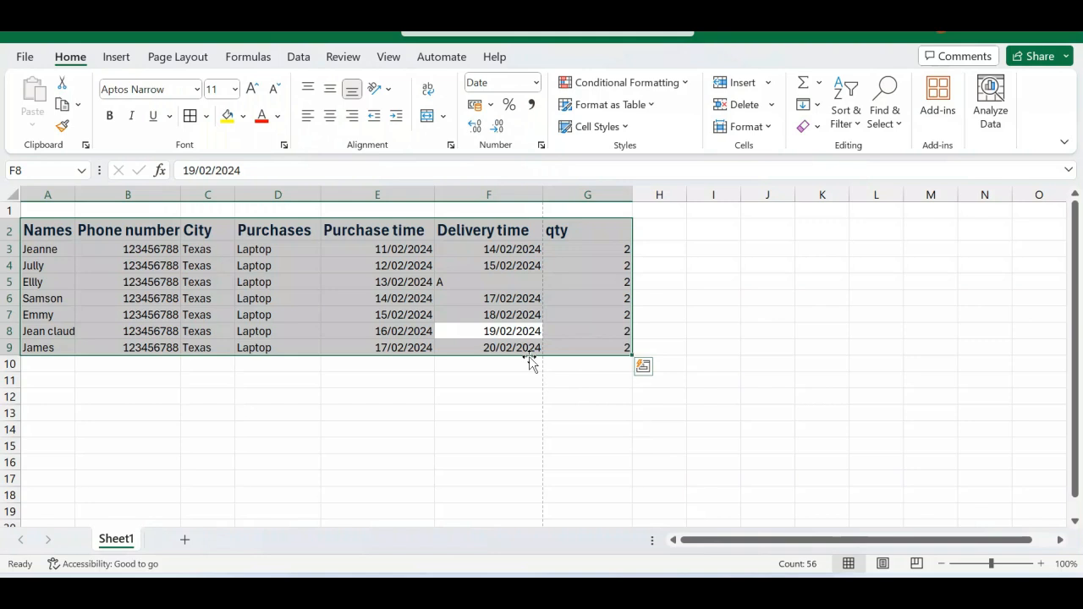
# In the Excel workbook, open Insert Function and look through the Lookup & Reference category's functions.
pyautogui.hotkey('shift', 'F3')
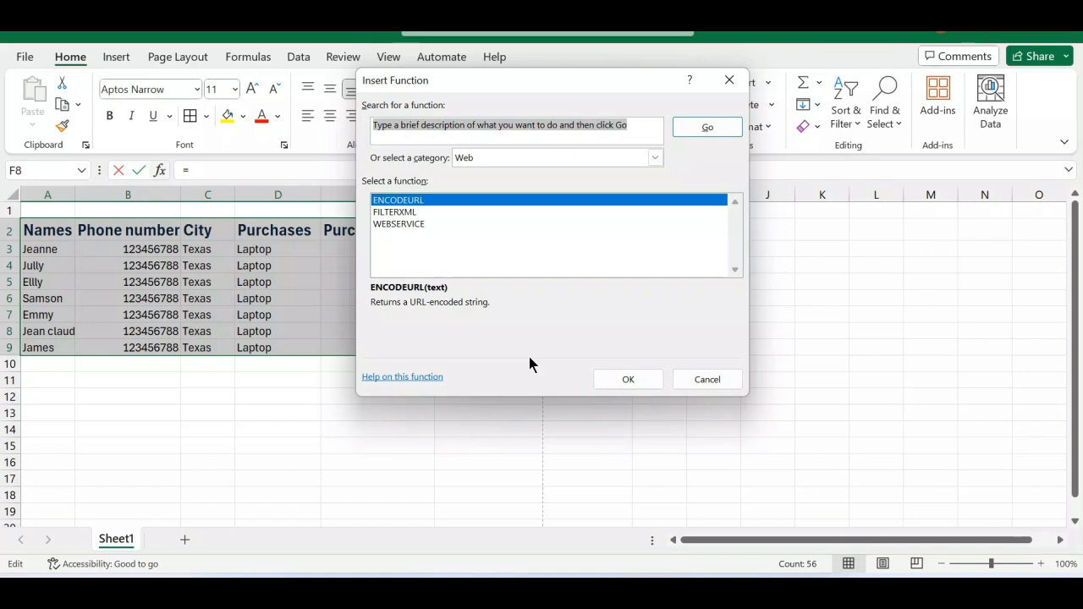
pyautogui.click(711, 379)
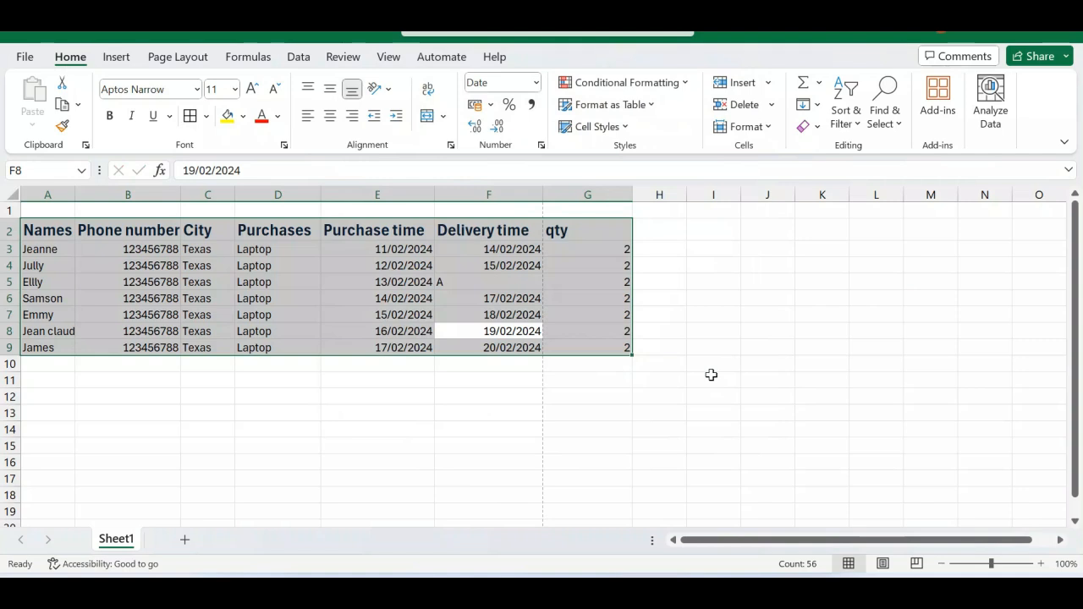
pyautogui.hotkey('shift', 'F3')
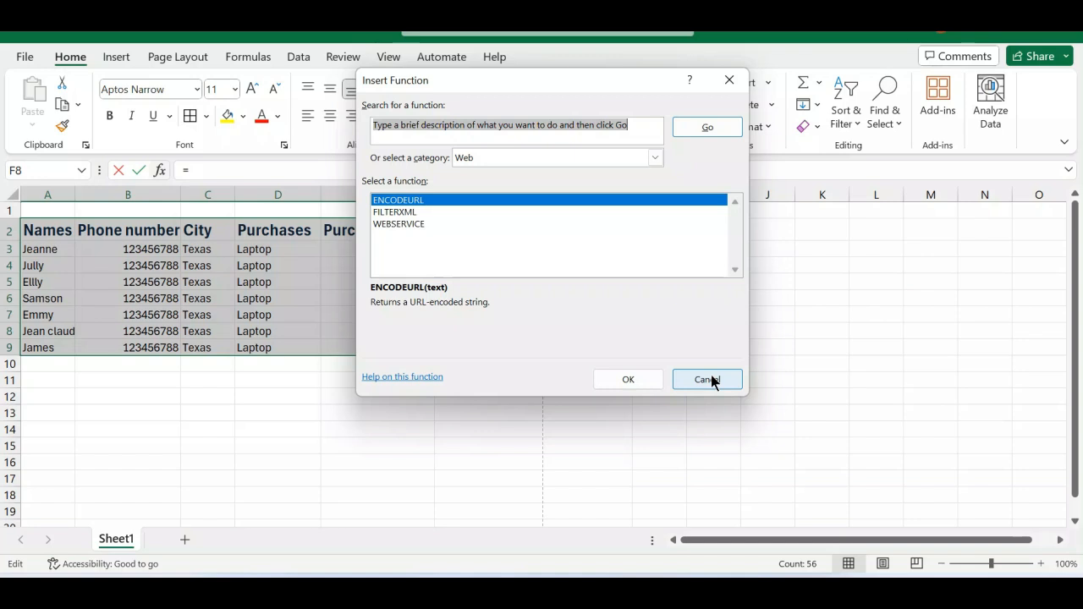
pyautogui.click(654, 158)
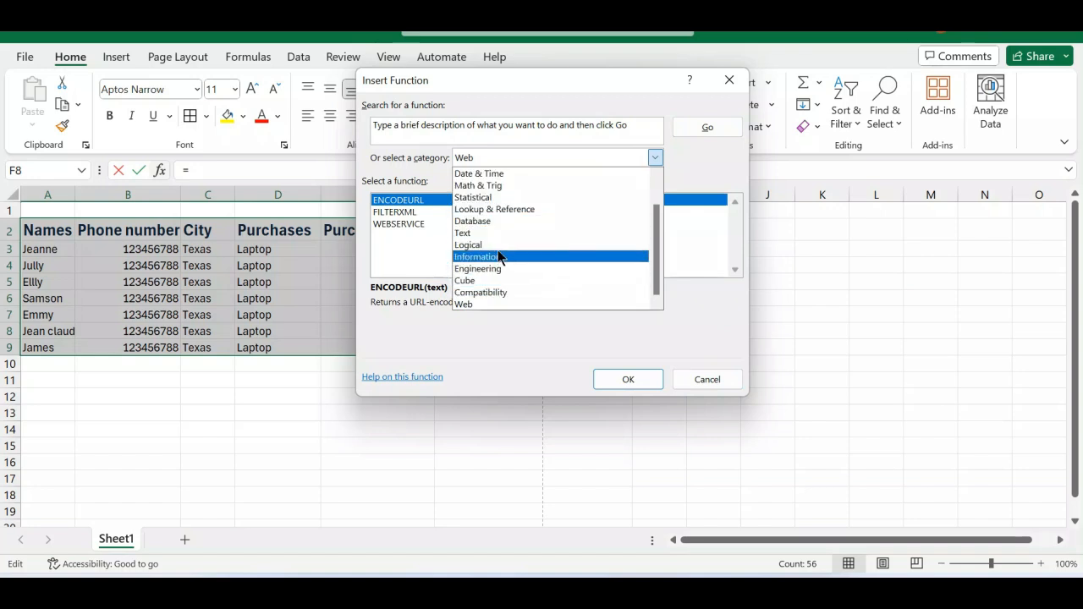
pyautogui.click(510, 205)
pyautogui.scroll(-5, 471, 235)
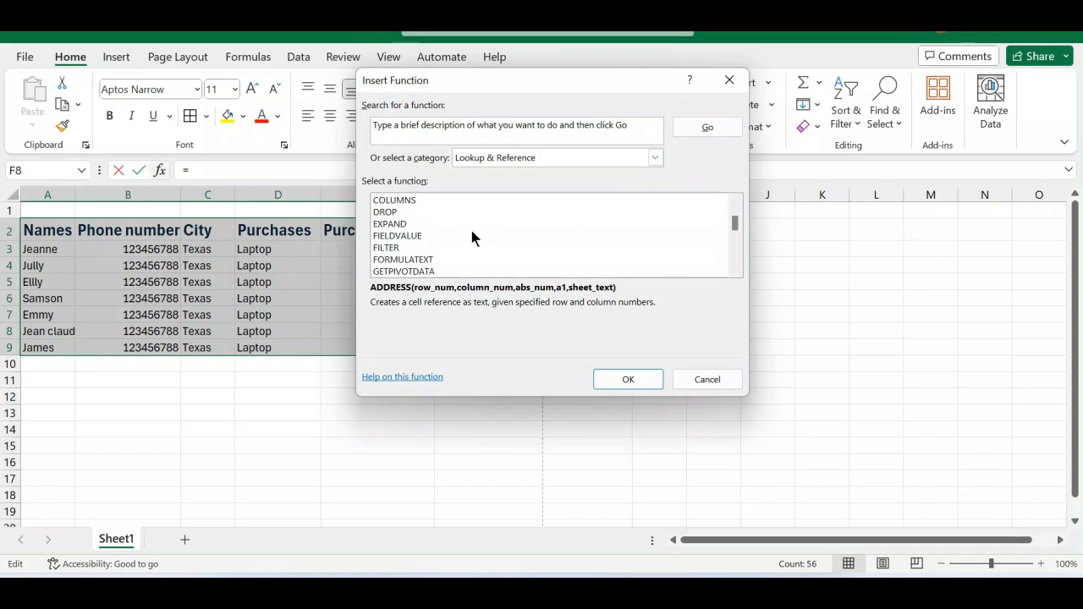
pyautogui.scroll(-6, 472, 235)
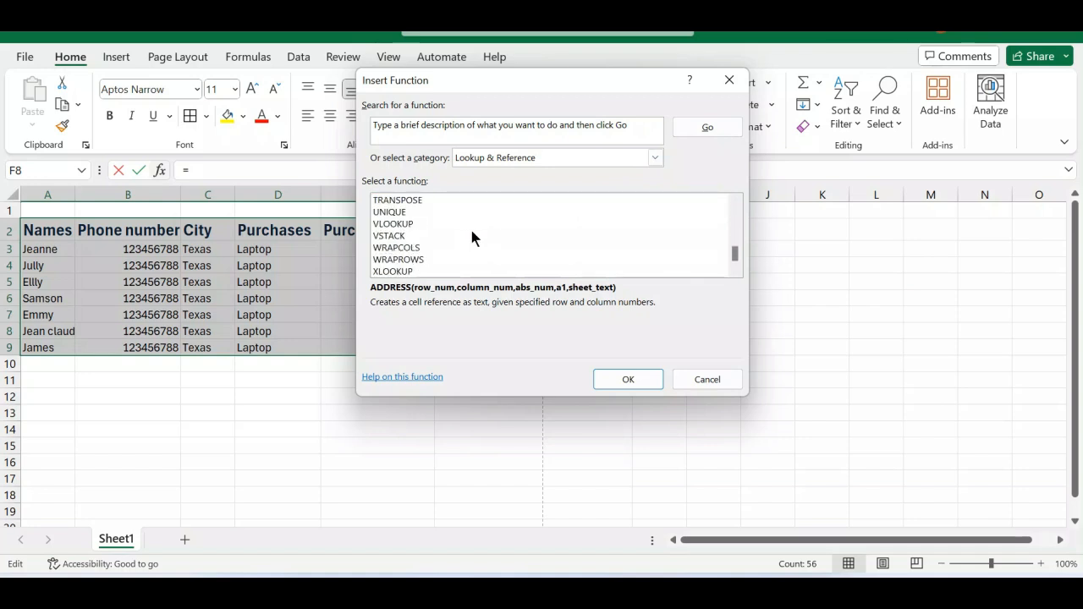
pyautogui.scroll(4, 458, 226)
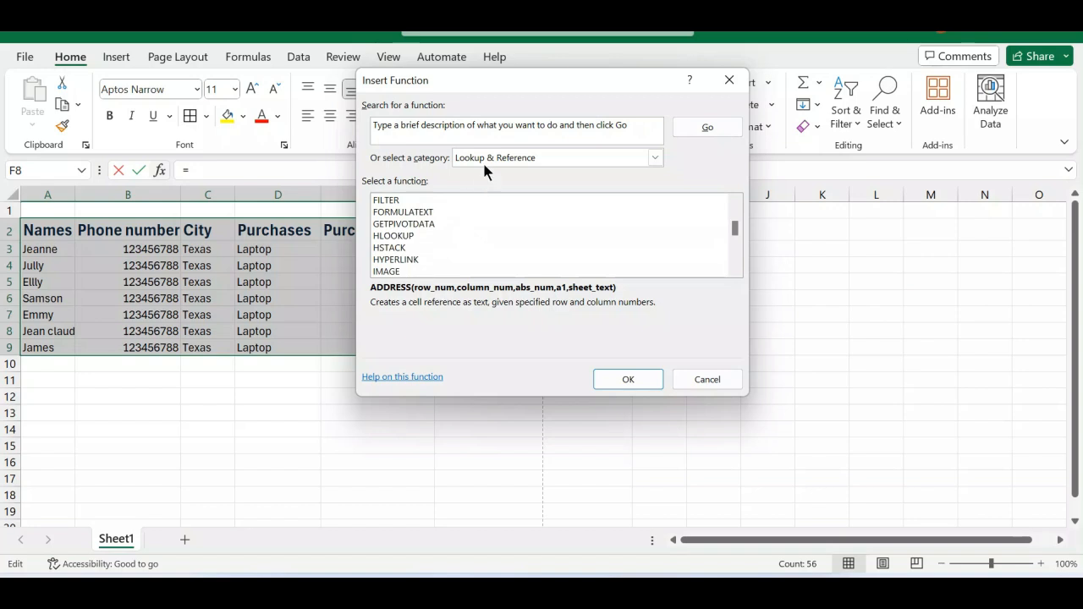
# Look through the functions in the Database, Math & Trig and Engineering categories.
pyautogui.click(482, 159)
pyautogui.click(490, 222)
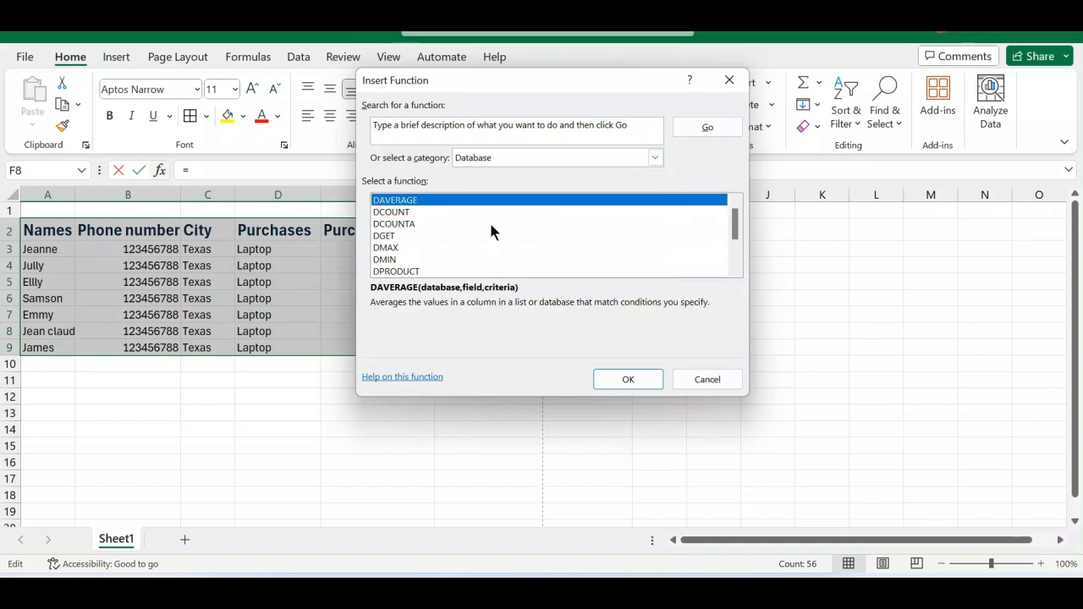
pyautogui.scroll(-2, 448, 222)
pyautogui.scroll(2, 448, 227)
pyautogui.click(655, 157)
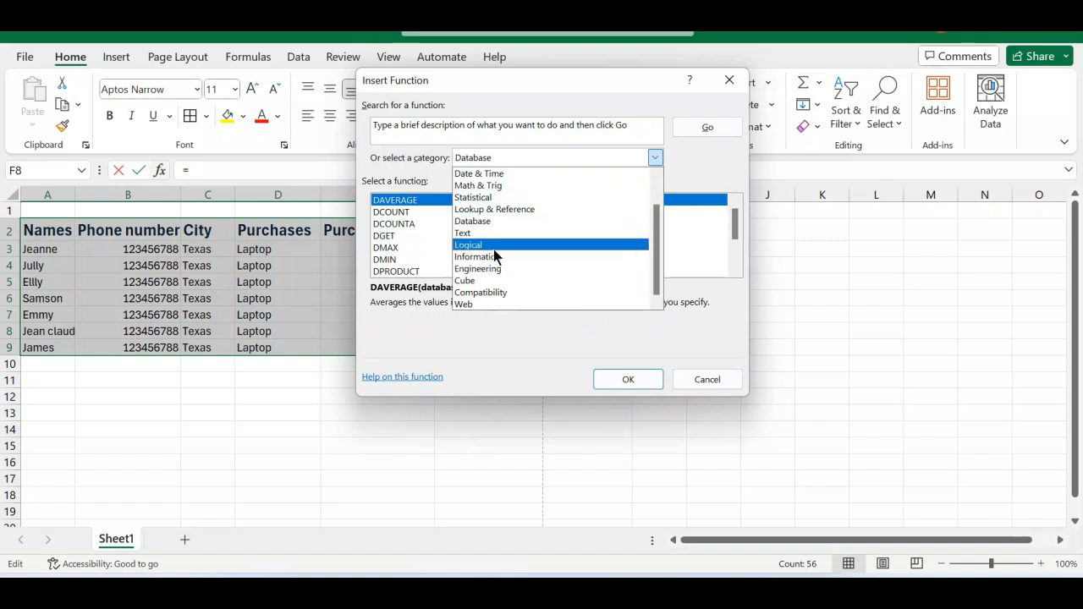
pyautogui.click(487, 185)
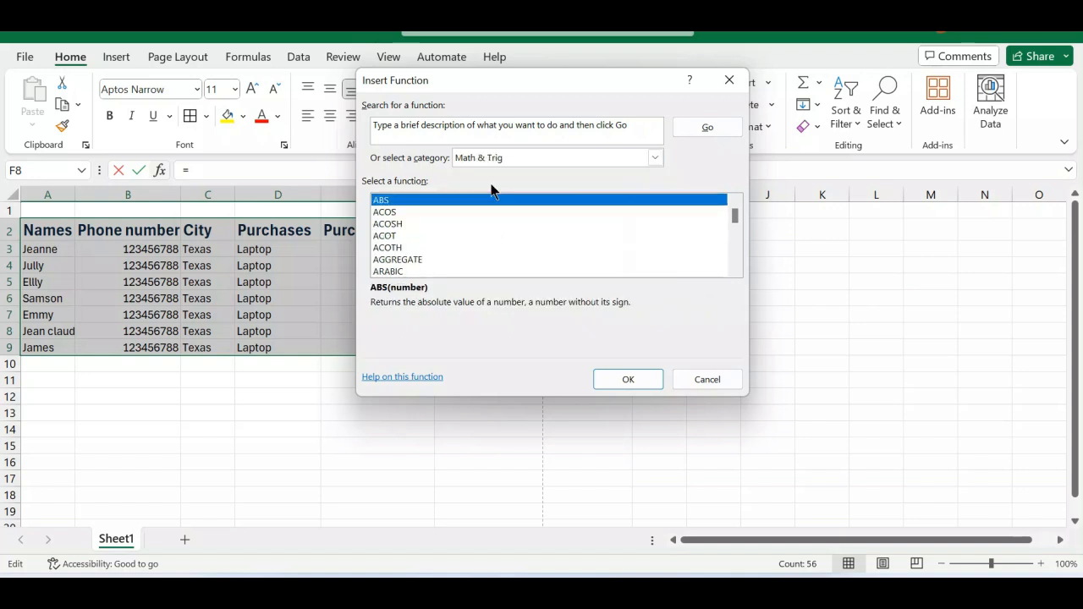
pyautogui.scroll(-4, 454, 245)
pyautogui.click(655, 157)
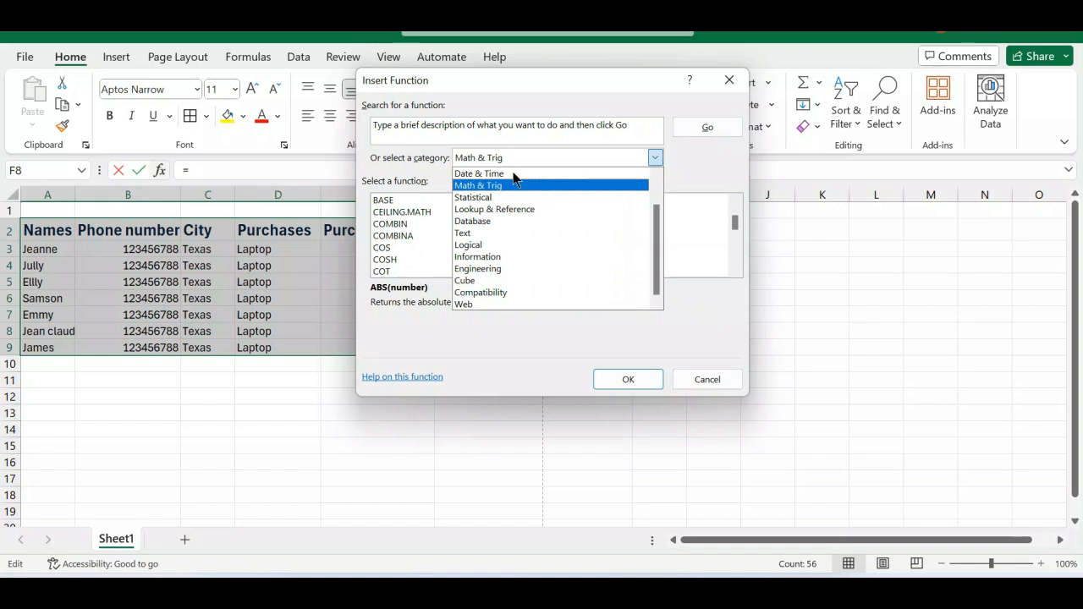
pyautogui.click(503, 270)
pyautogui.scroll(-10, 496, 230)
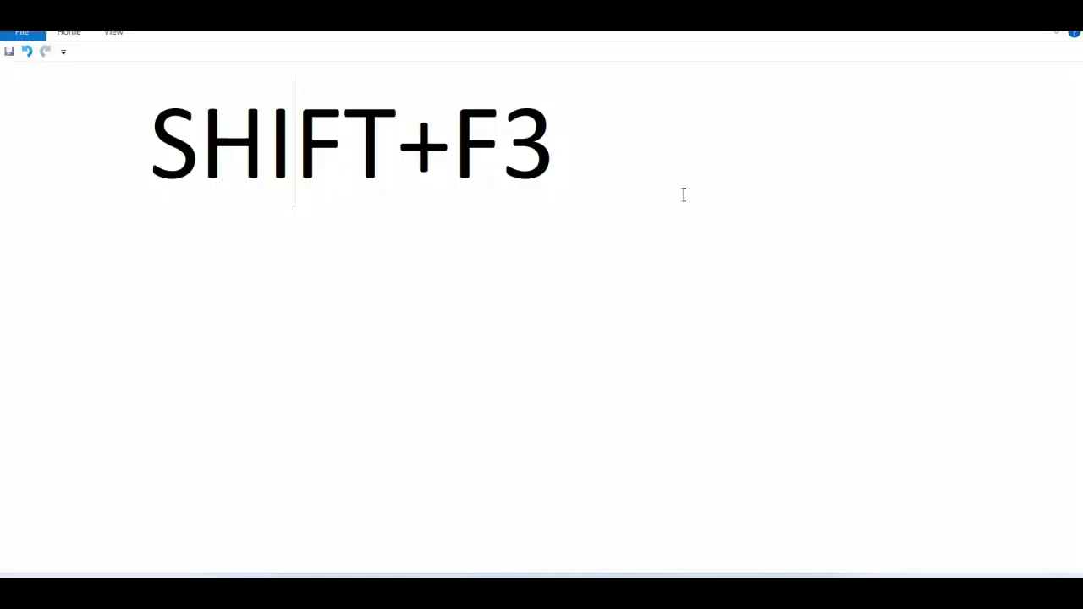
# Switch to WordPad, replace the whole note with "ALT+M+Q", and return to the Excel workbook.
pyautogui.hotkey('ctrl', 'a')
pyautogui.write('ALT')
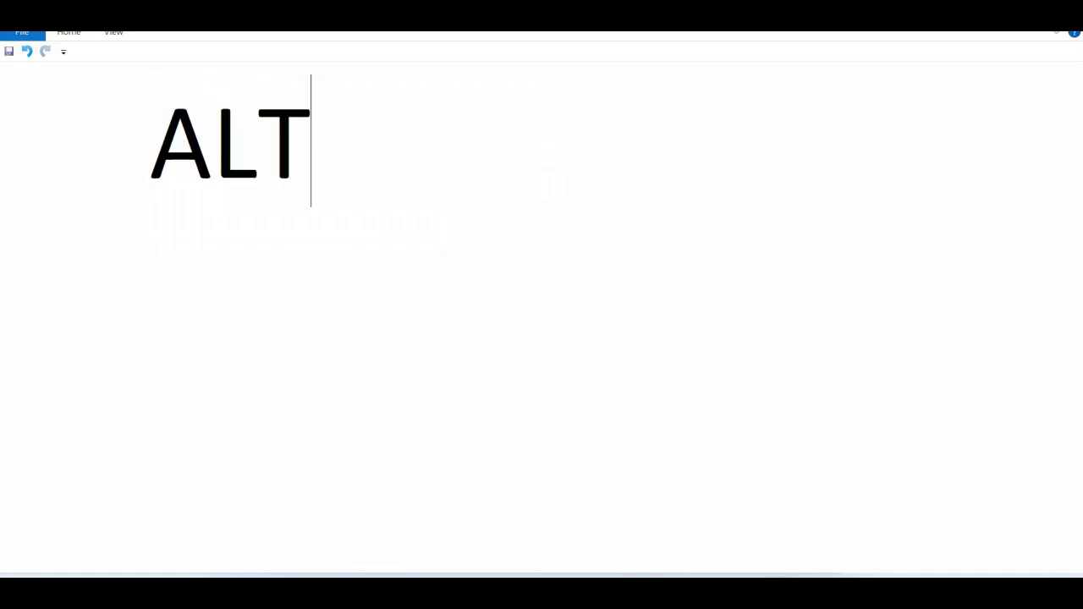
pyautogui.write('+M+')
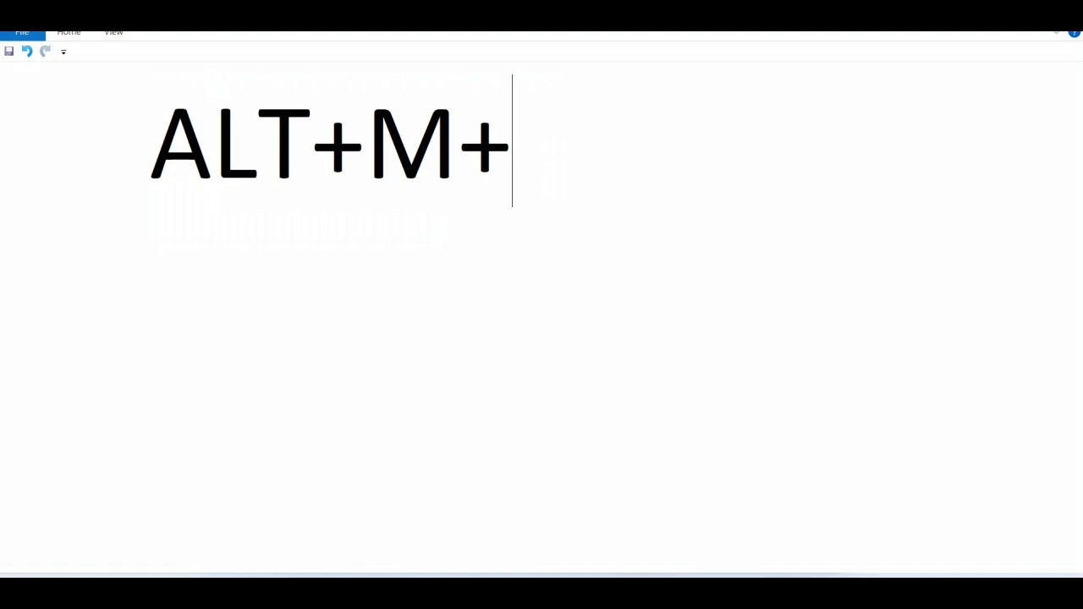
pyautogui.write('Q')
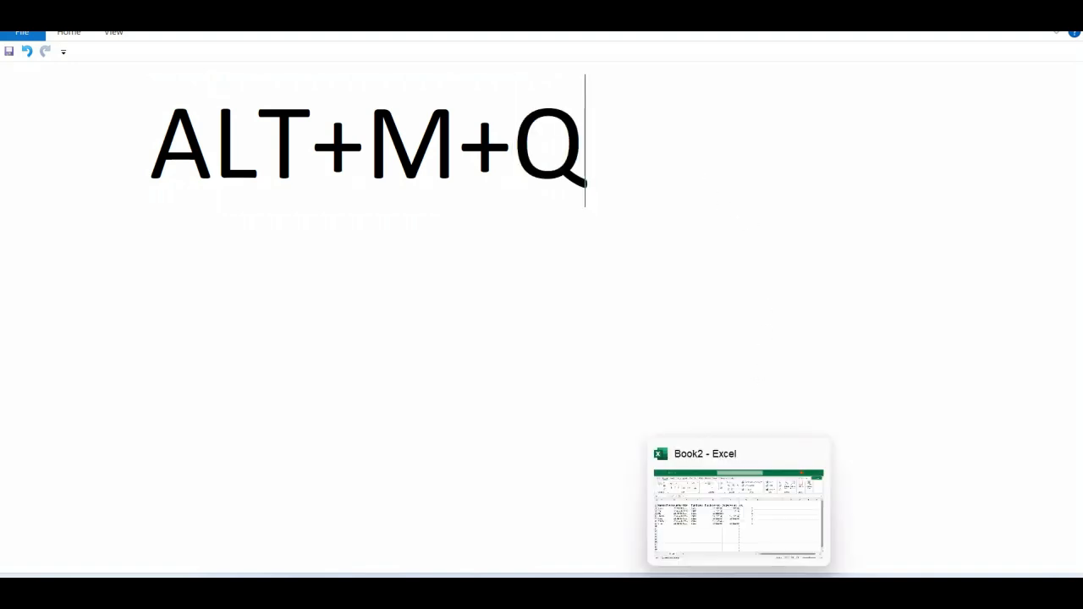
pyautogui.click(727, 552)
pyautogui.click(699, 380)
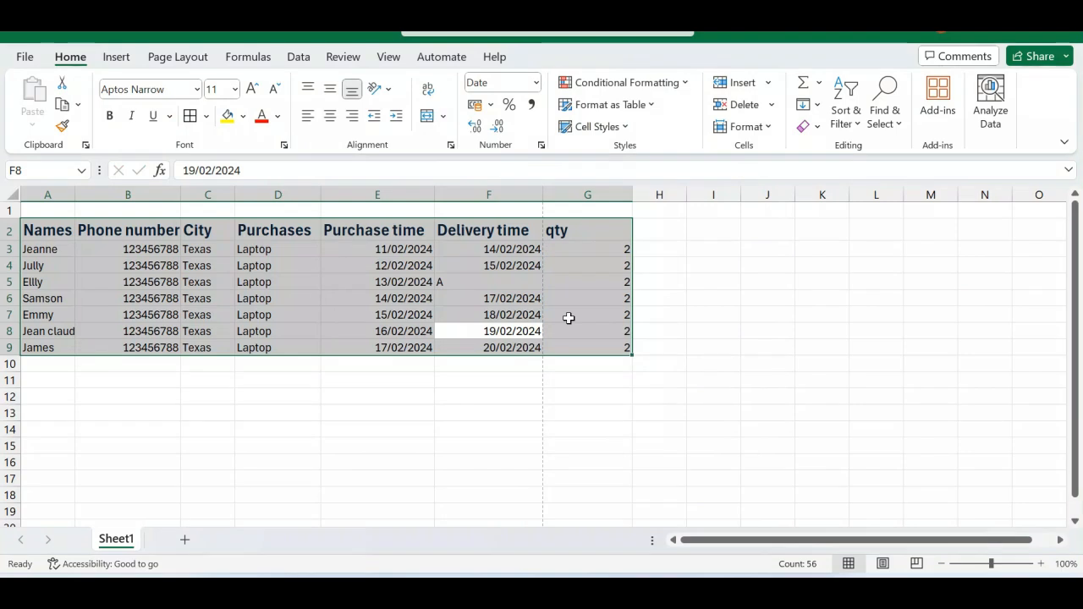
pyautogui.hotkey('alt', 'm')
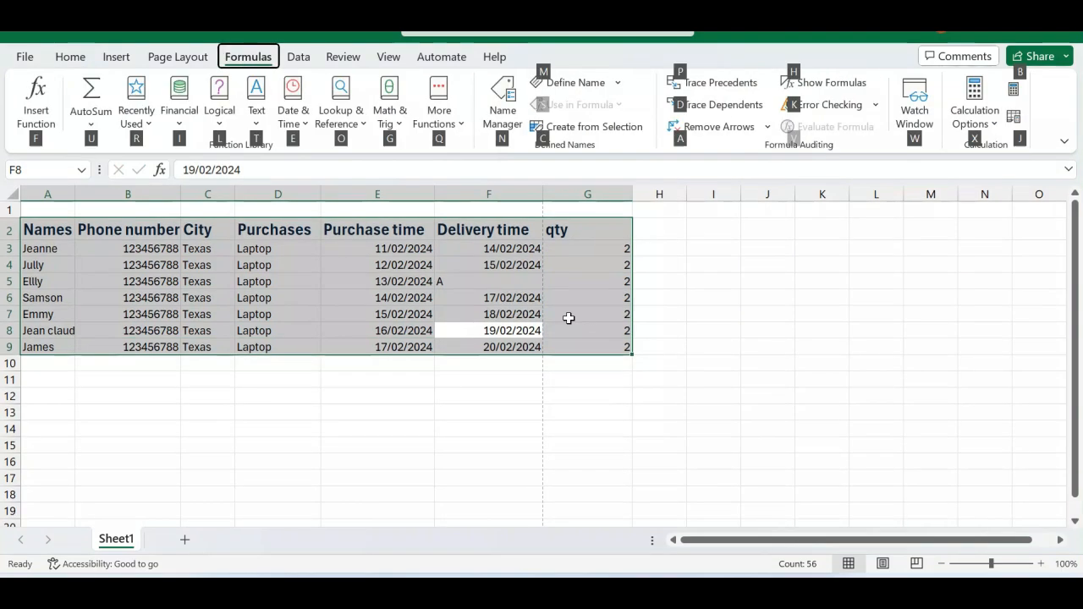
pyautogui.press('m')
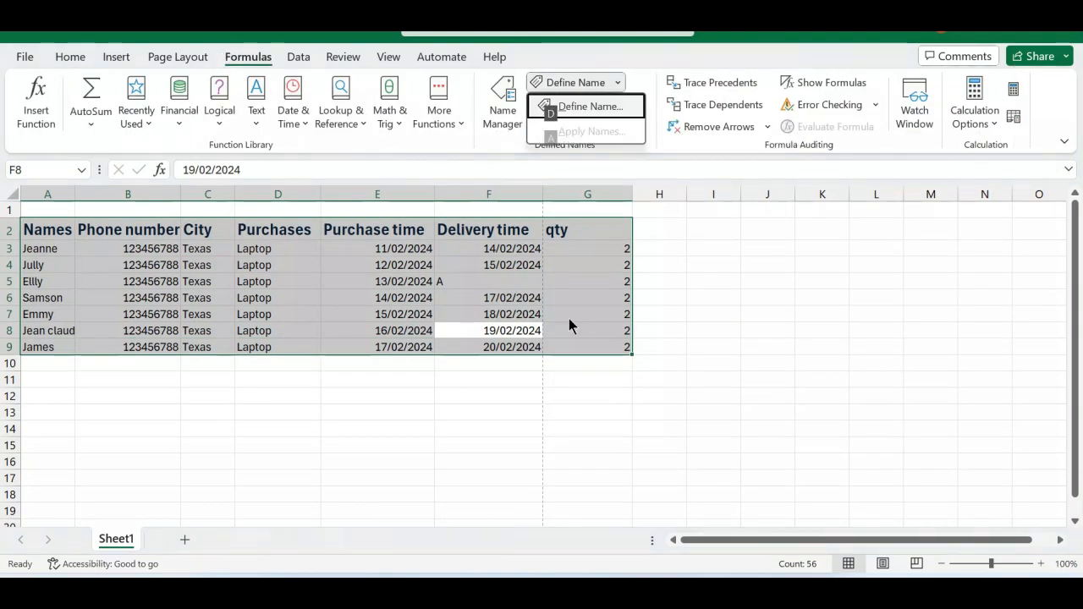
pyautogui.press('Escape')
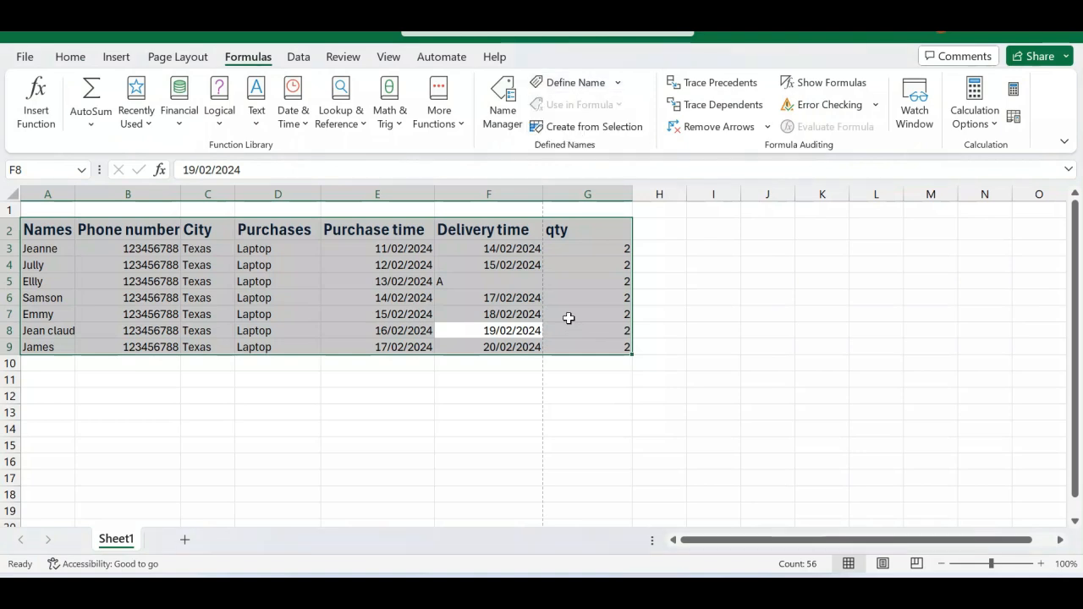
# Open More Functions and look through the Cube, Web and Information function categories, leaving without inserting a function.
pyautogui.hotkey('alt', 'm')
pyautogui.press('q')
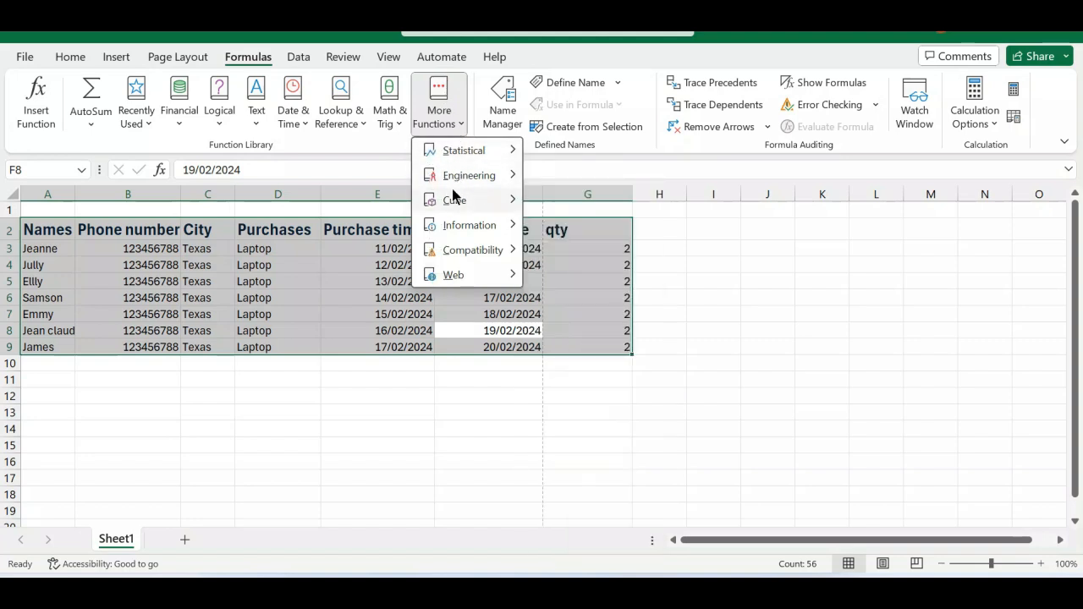
pyautogui.moveTo(465, 152)
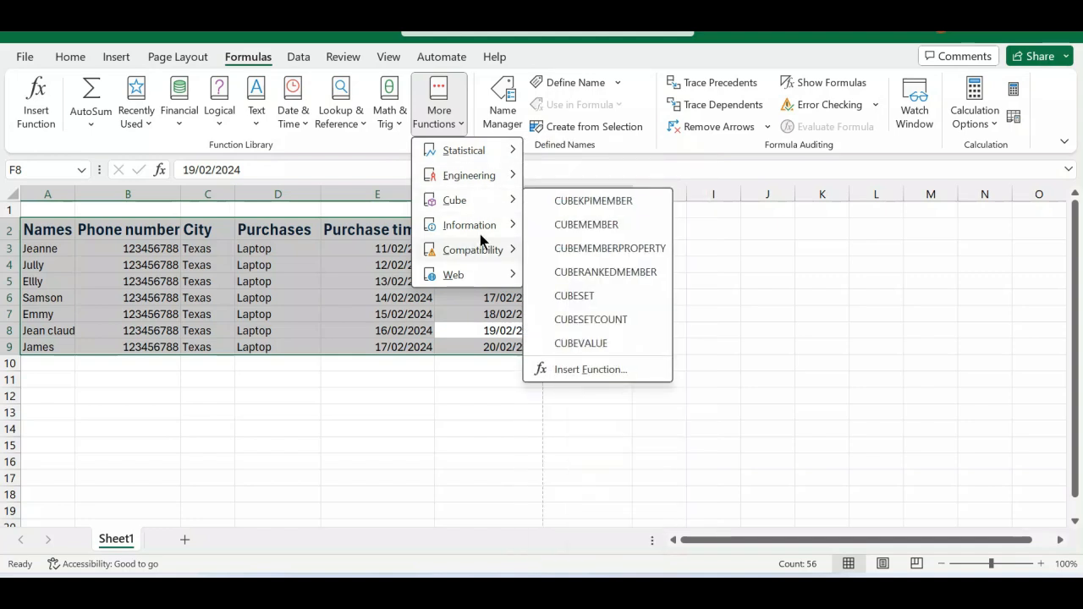
pyautogui.moveTo(475, 256)
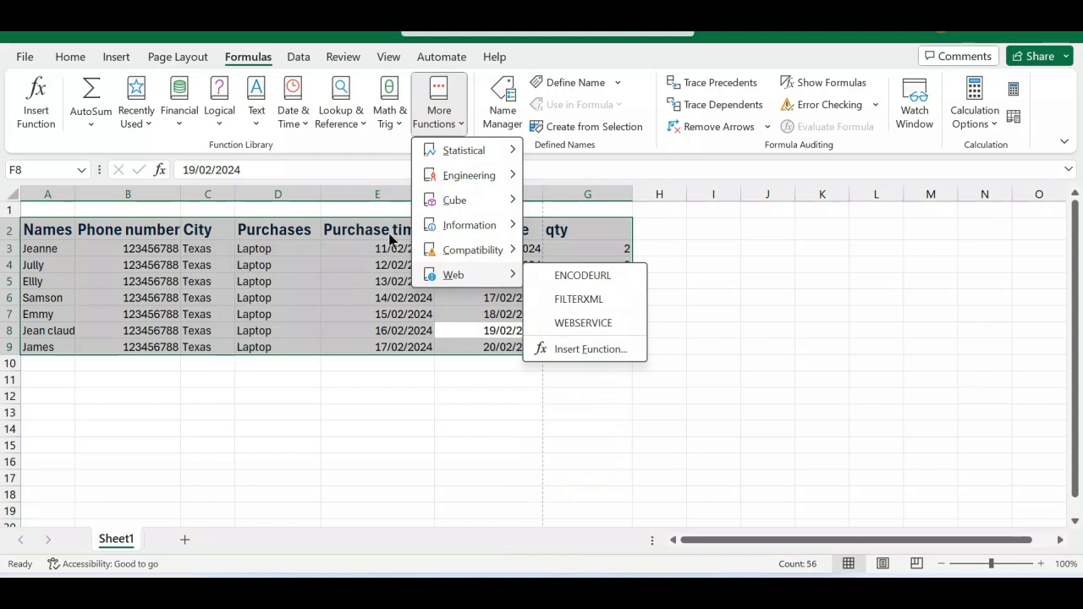
pyautogui.moveTo(499, 225)
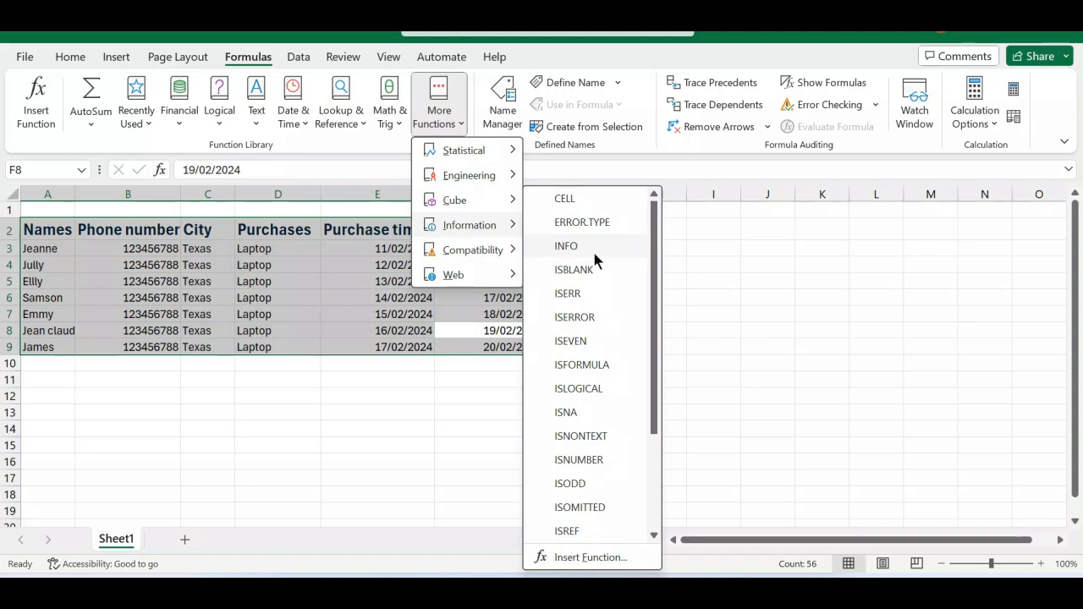
pyautogui.click(687, 275)
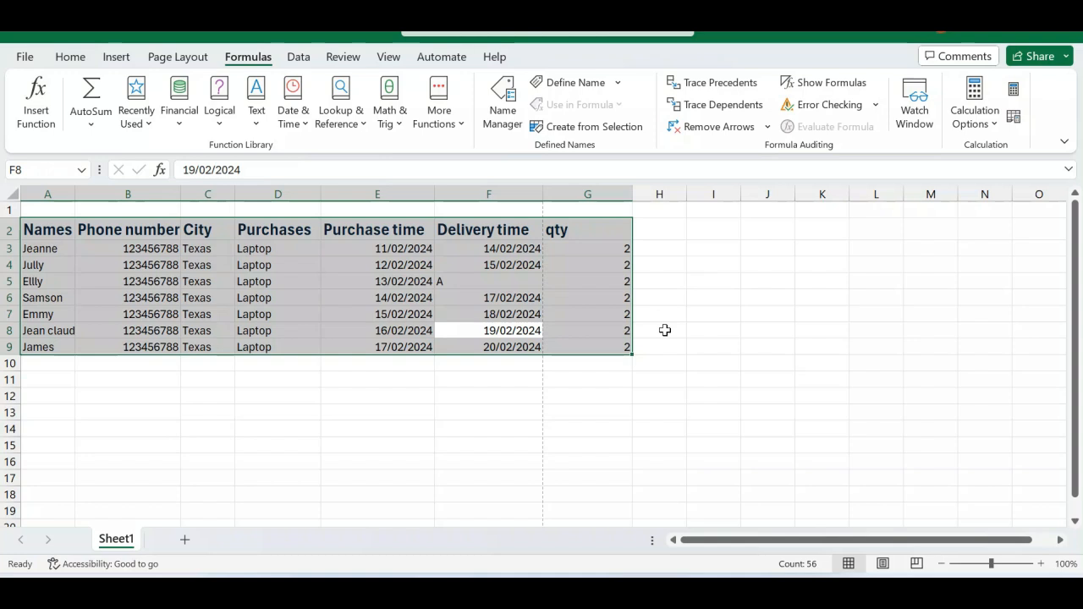
# Switch to WordPad, change the note to "ALT+=", and return to the Excel workbook.
pyautogui.moveTo(776, 570)
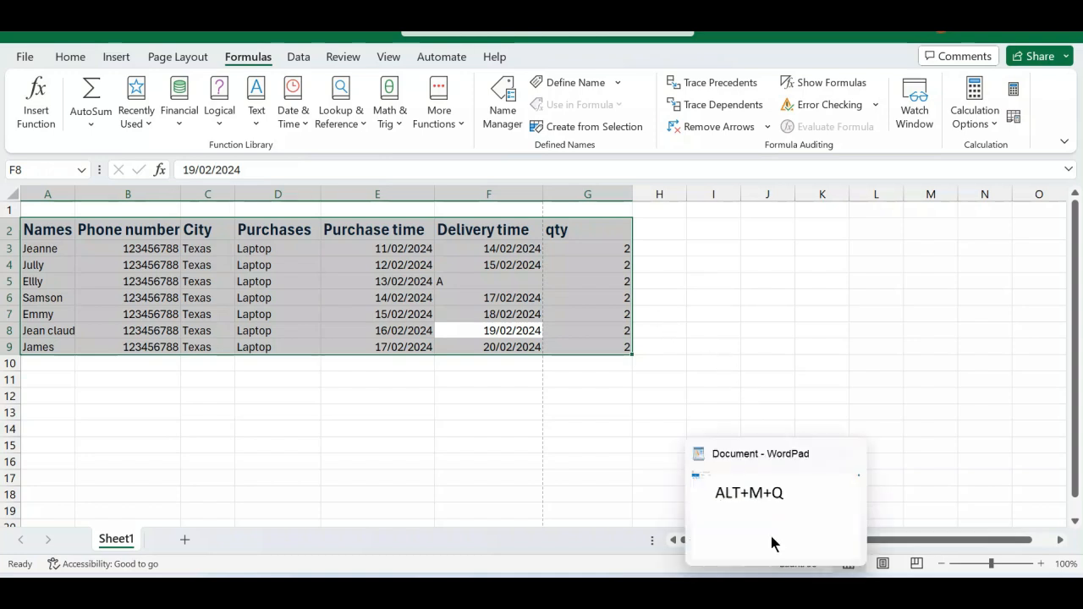
pyautogui.click(769, 516)
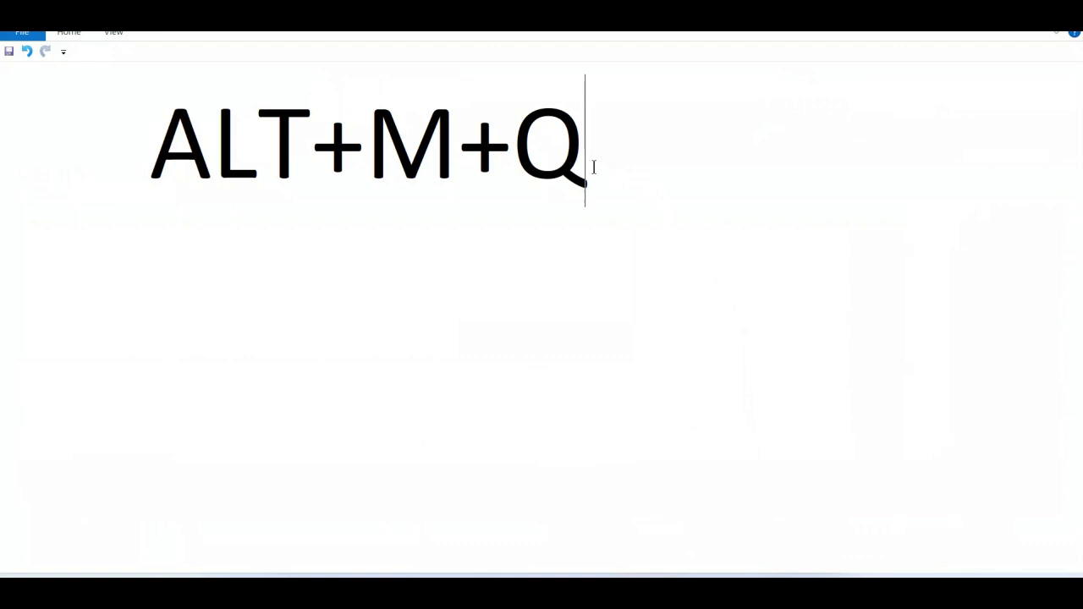
pyautogui.press('BackSpace')
pyautogui.press('BackSpace')
pyautogui.press('BackSpace')
pyautogui.press('BackSpace')
pyautogui.write('+')
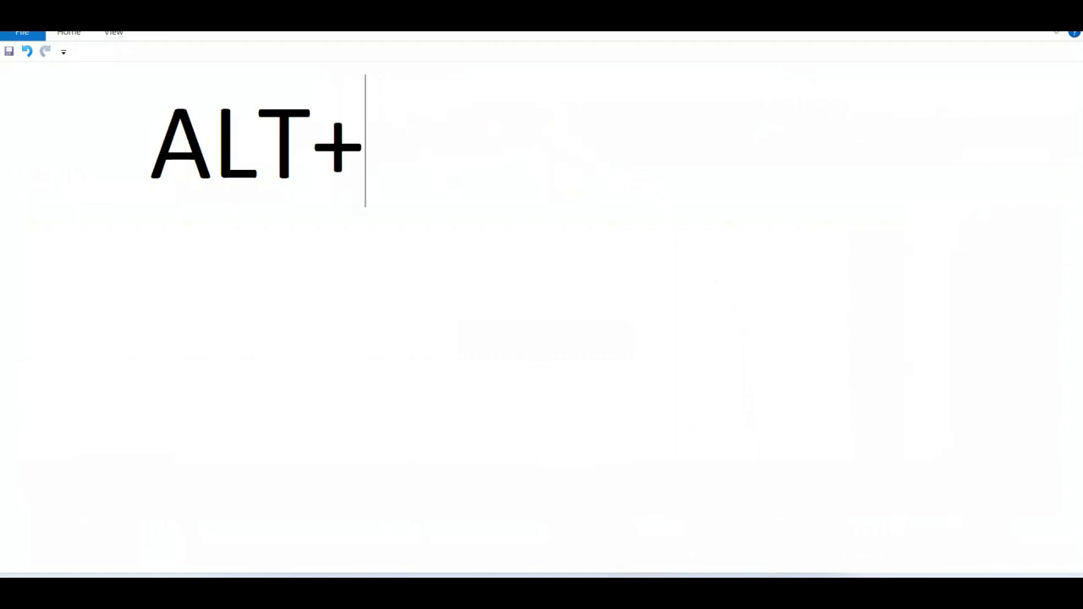
pyautogui.write('=')
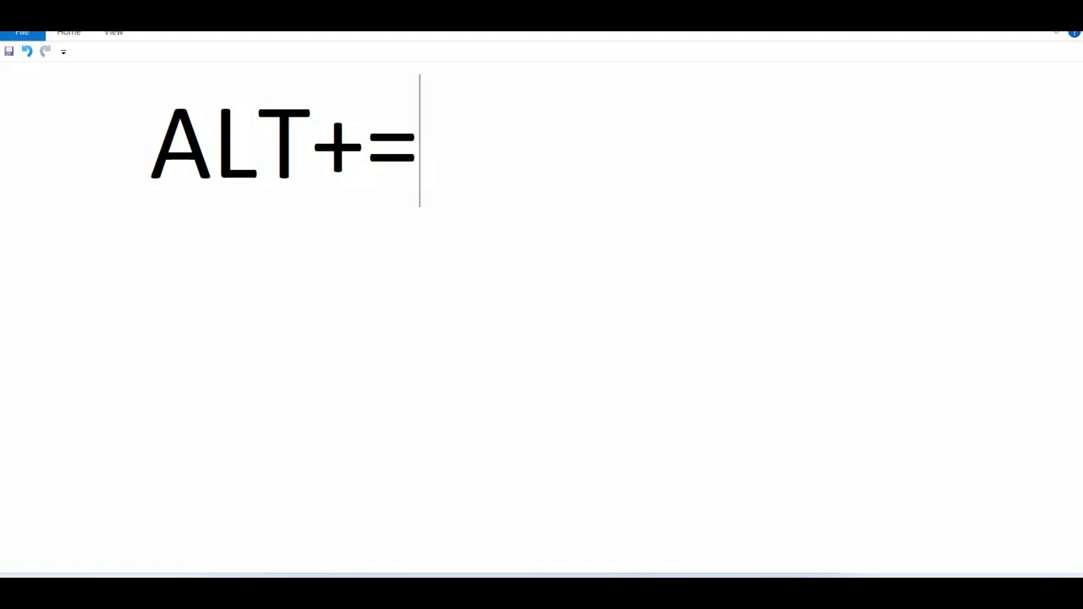
pyautogui.moveTo(739, 594)
pyautogui.click(726, 532)
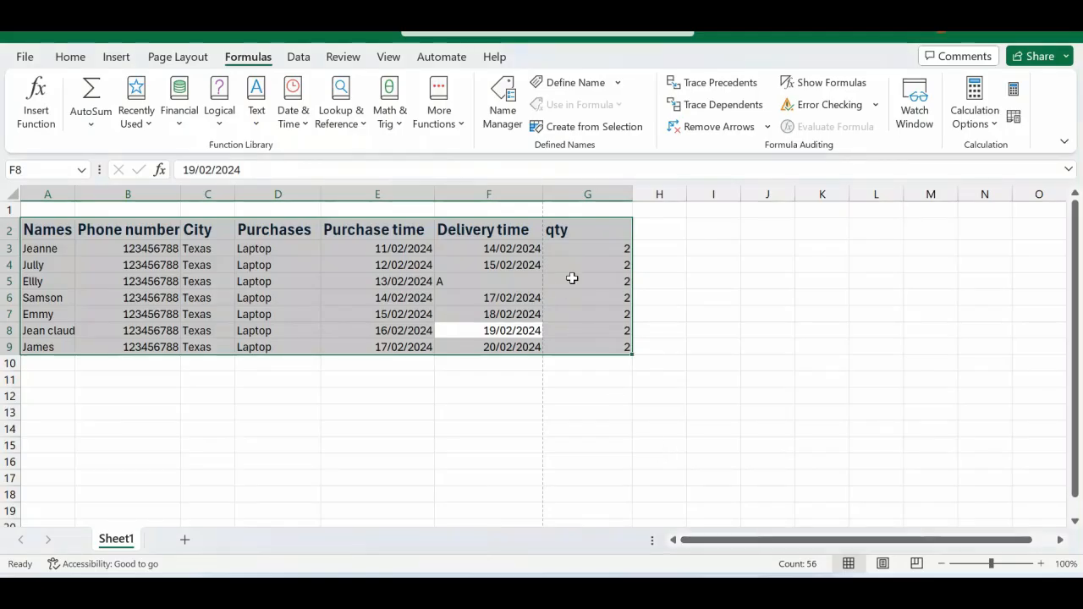
# AutoSum the qty values in G3:G9 into cell G10, directly below the column.
pyautogui.click(572, 278)
pyautogui.moveTo(587, 249); pyautogui.dragTo(603, 355)
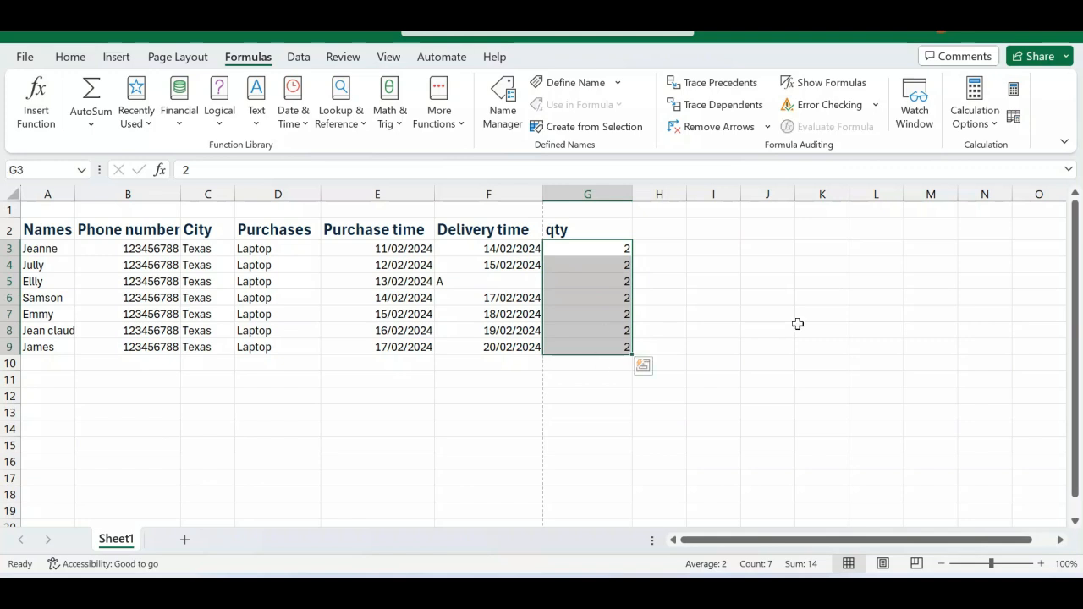
pyautogui.click(614, 371)
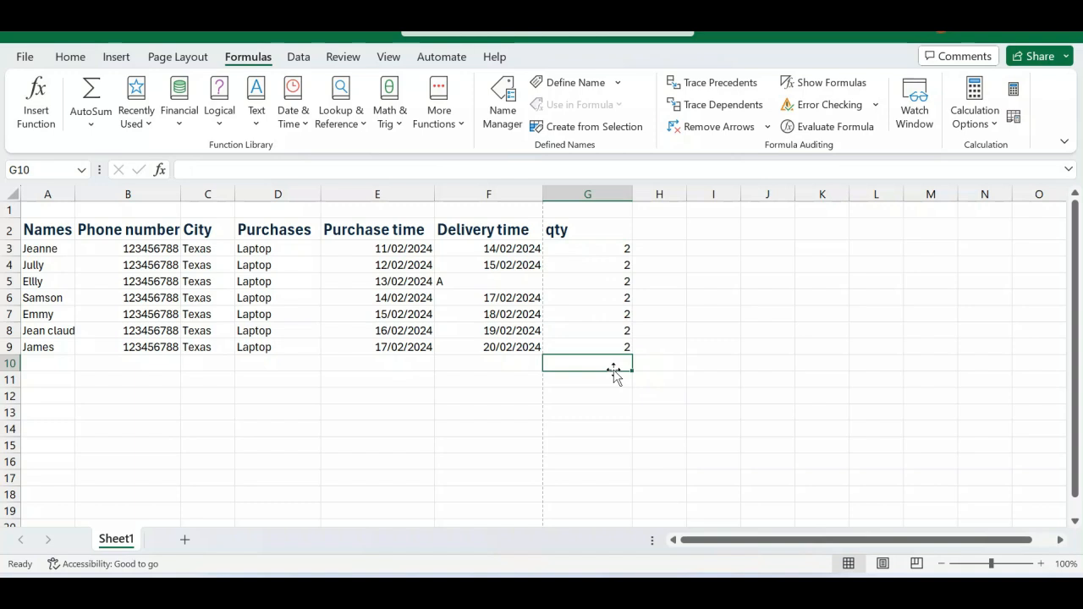
pyautogui.hotkey('alt', '=')
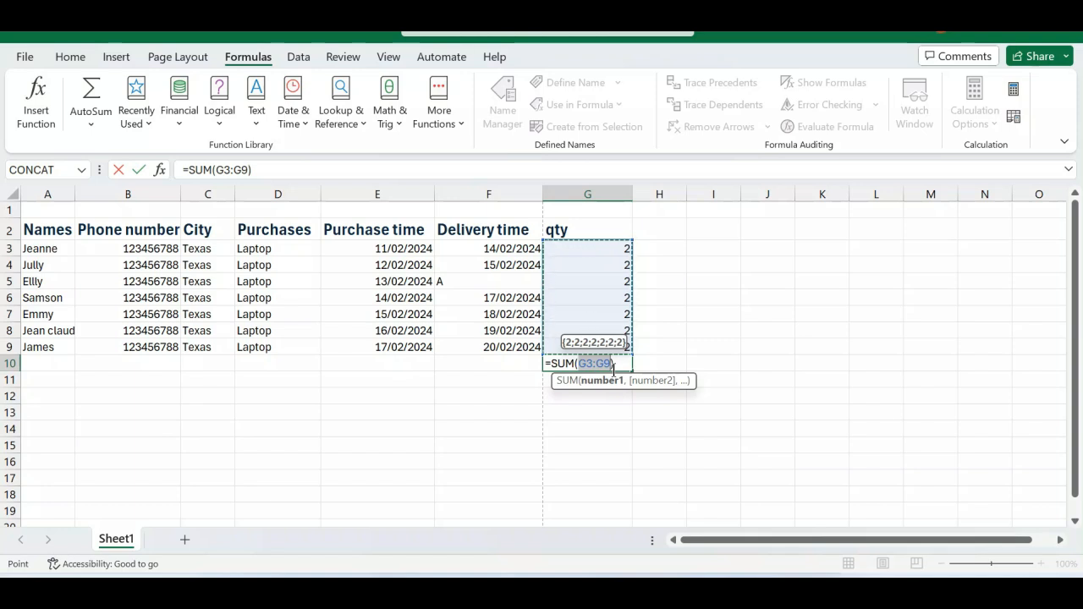
pyautogui.press('Return')
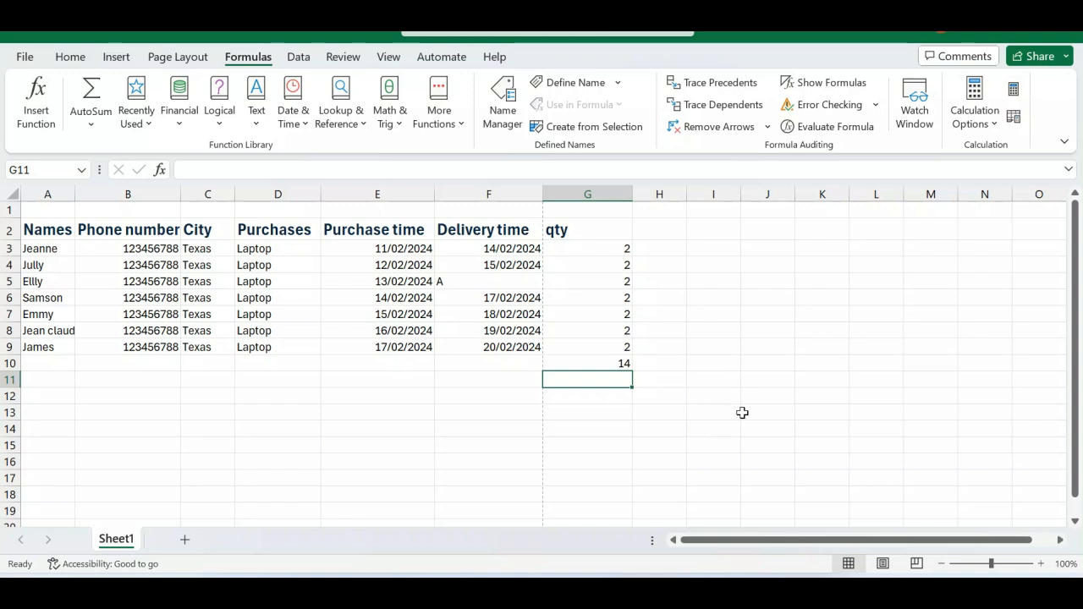
# Switch to WordPad, replace the note with "CTRL+SPACE", and return to the Excel workbook.
pyautogui.click(779, 573)
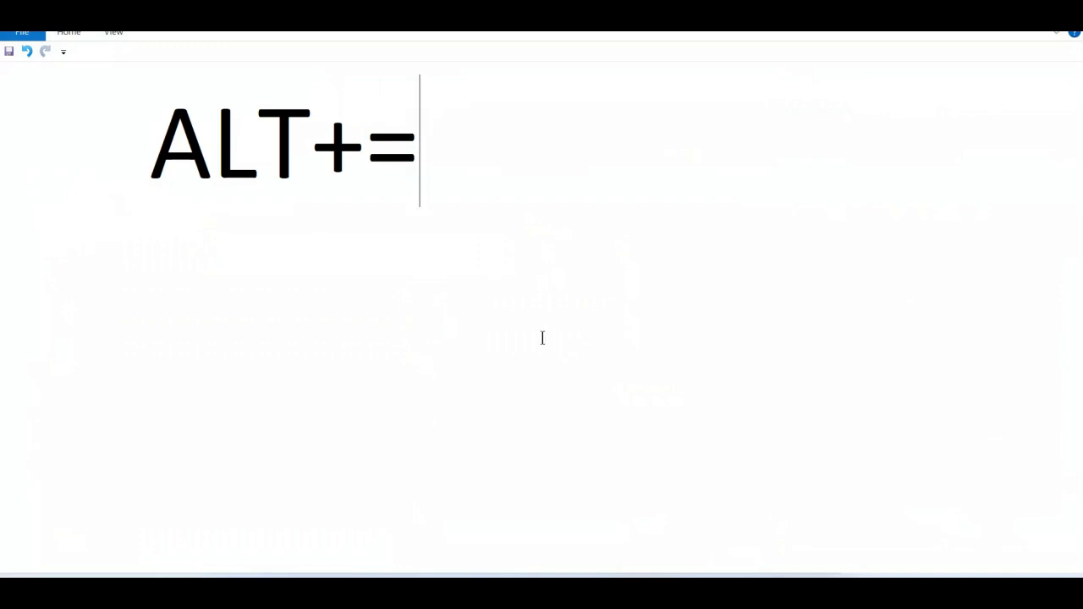
pyautogui.press('BackSpace')
pyautogui.press('BackSpace')
pyautogui.press('BackSpace')
pyautogui.press('BackSpace')
pyautogui.press('BackSpace')
pyautogui.write('CT')
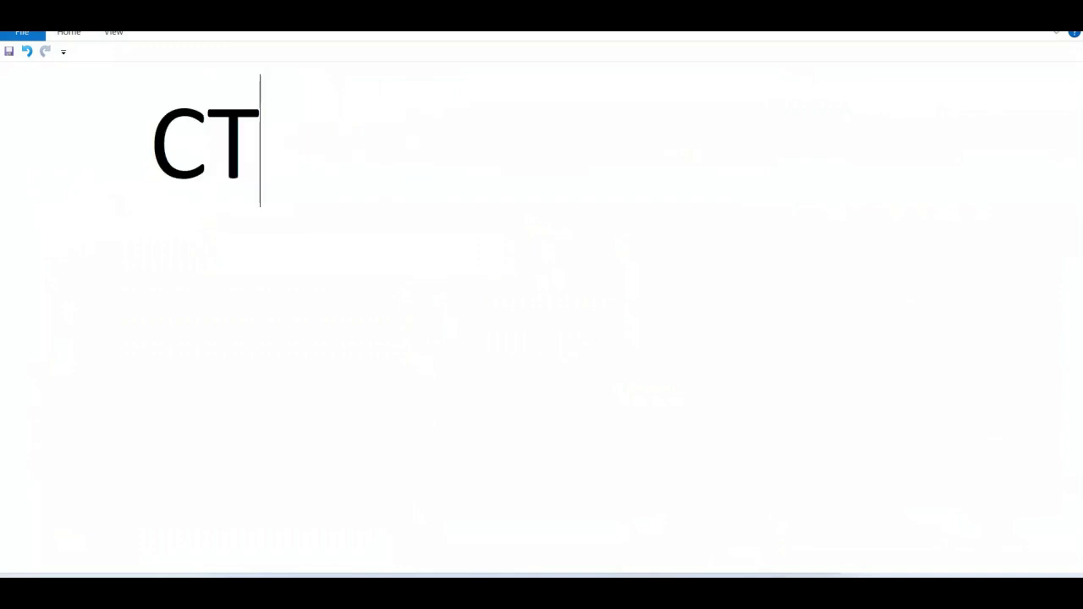
pyautogui.write('RL+SPASE')
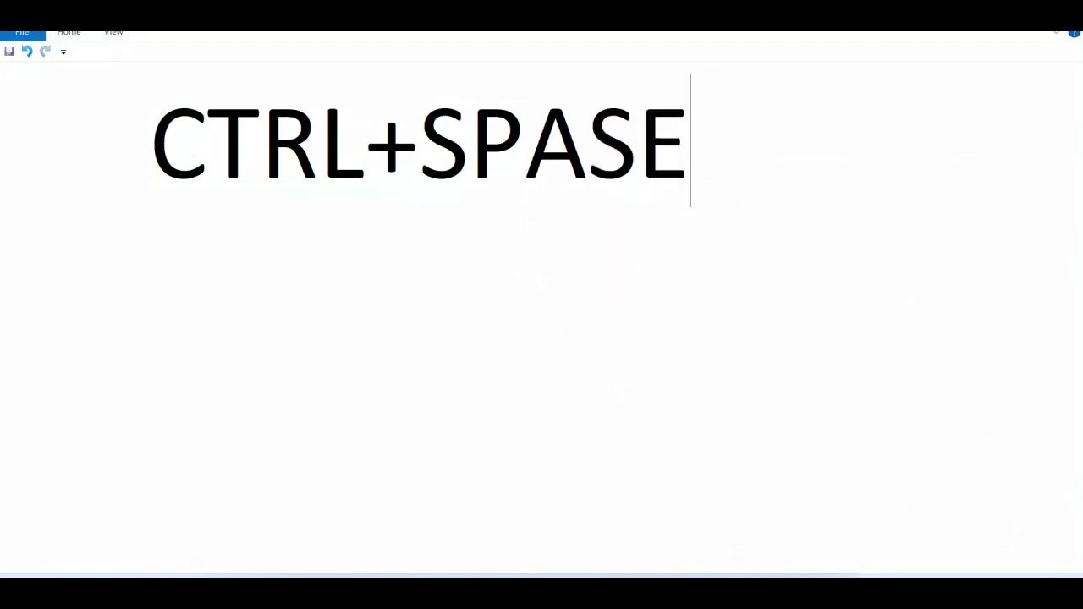
pyautogui.press('BackSpace')
pyautogui.press('BackSpace')
pyautogui.write('CE')
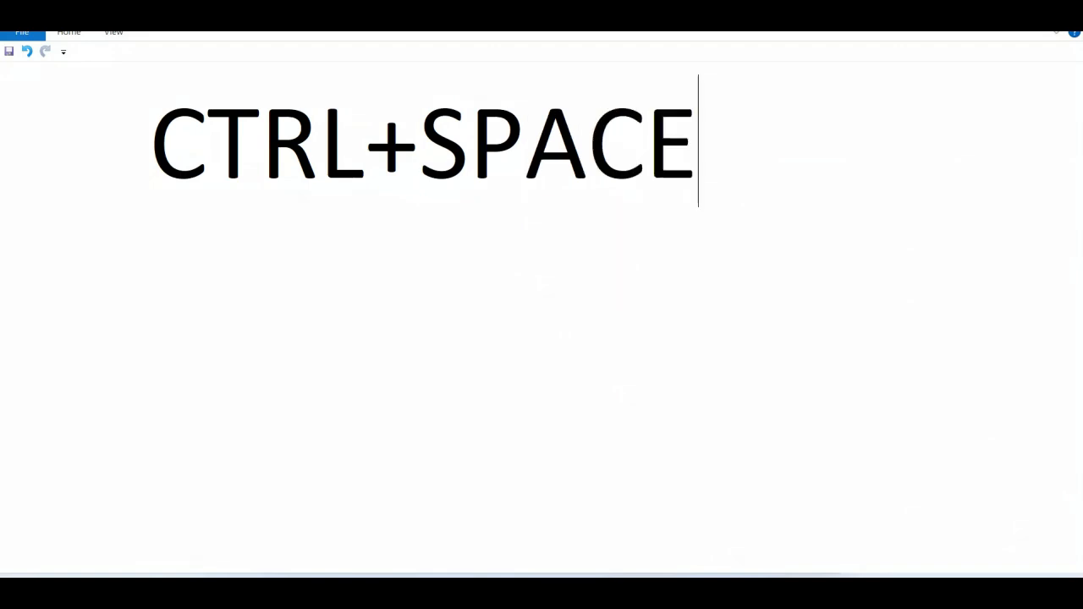
pyautogui.moveTo(720, 574)
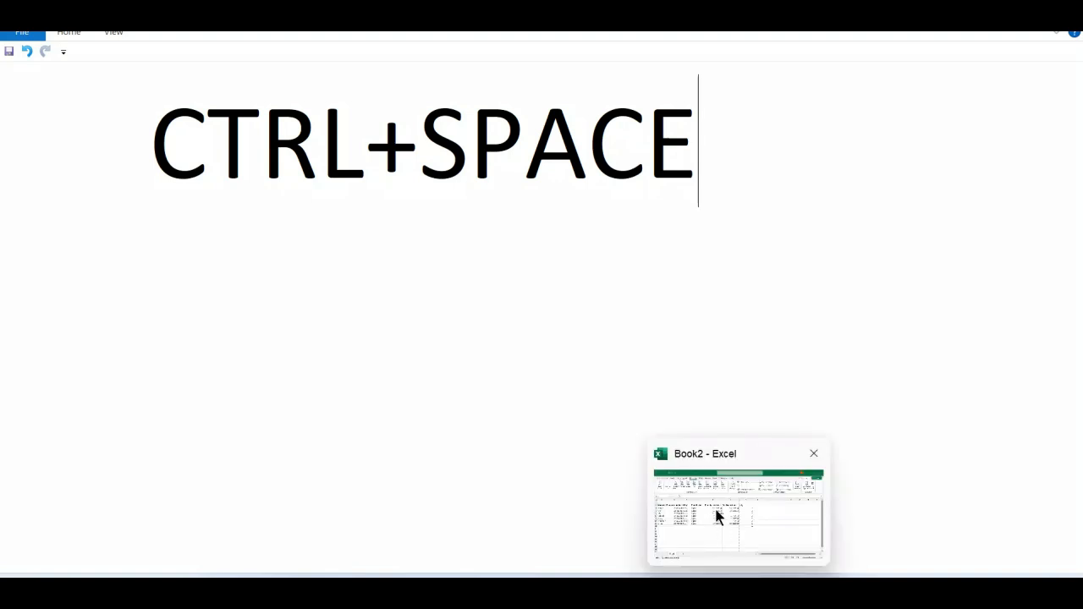
pyautogui.click(718, 520)
# Select the entire Purchase time column E from cell E8, and after it the entire Purchases column D from cell D3.
pyautogui.click(350, 332)
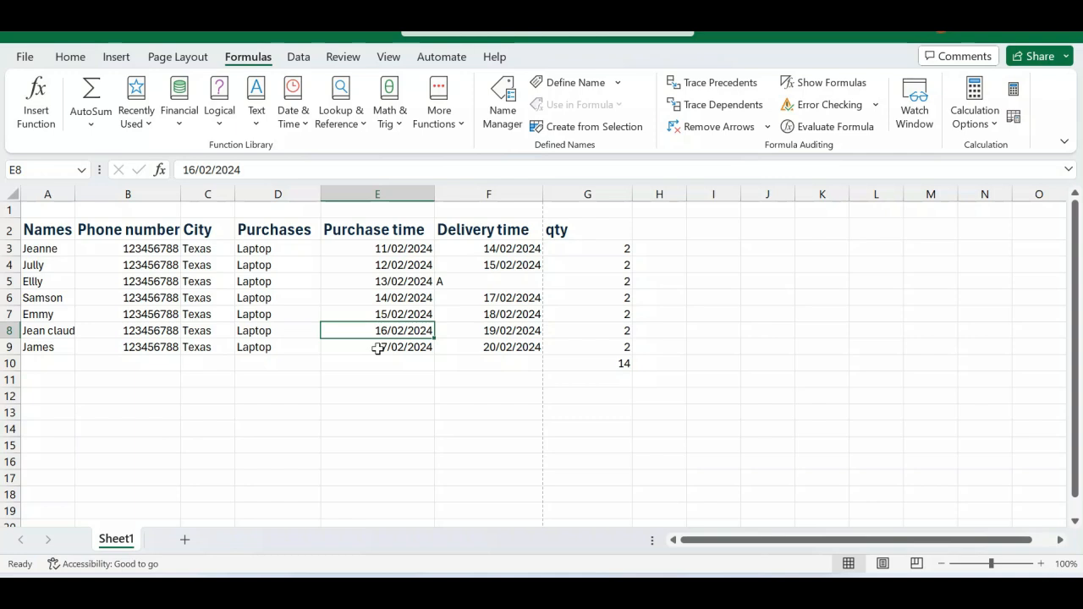
pyautogui.hotkey('ctrl', 'space')
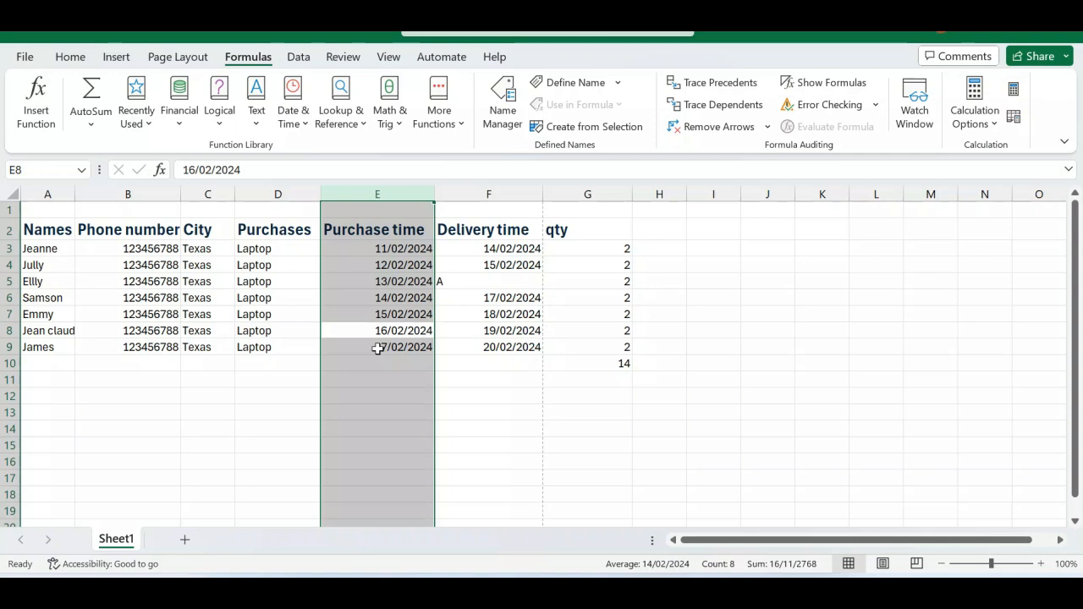
pyautogui.click(268, 248)
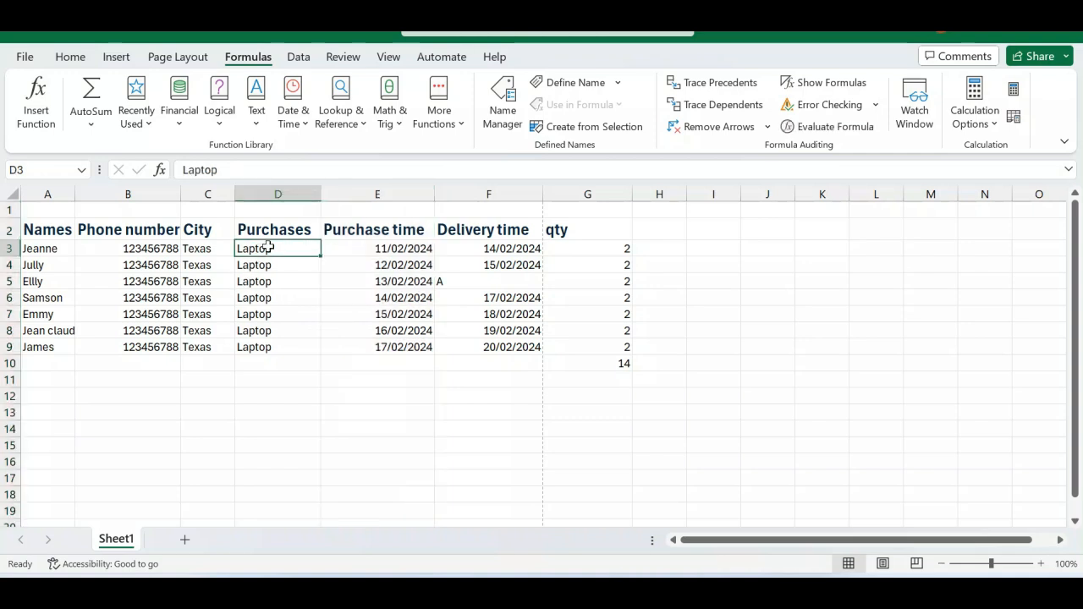
pyautogui.hotkey('ctrl', 'space')
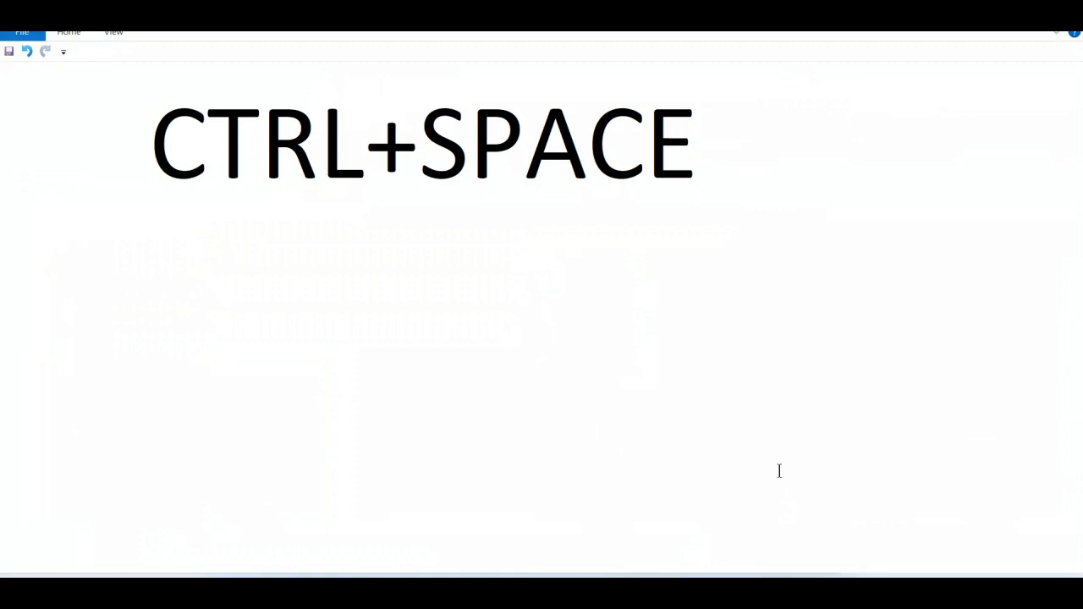
# In WordPad, replace the whole note with "ALT+W+I".
pyautogui.hotkey('ctrl', 'a')
pyautogui.write('A')
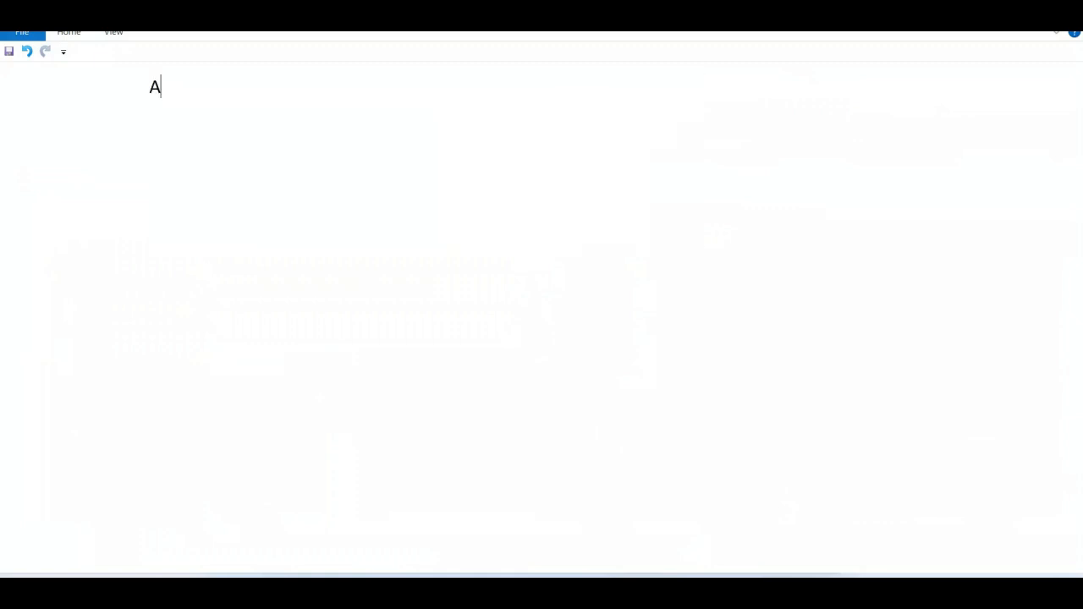
pyautogui.write('LT+W+I')
# Set the font size of the "ALT+W+I" note to 60 and return to the Excel workbook at cell F7.
pyautogui.moveTo(271, 101); pyautogui.dragTo(124, 93)
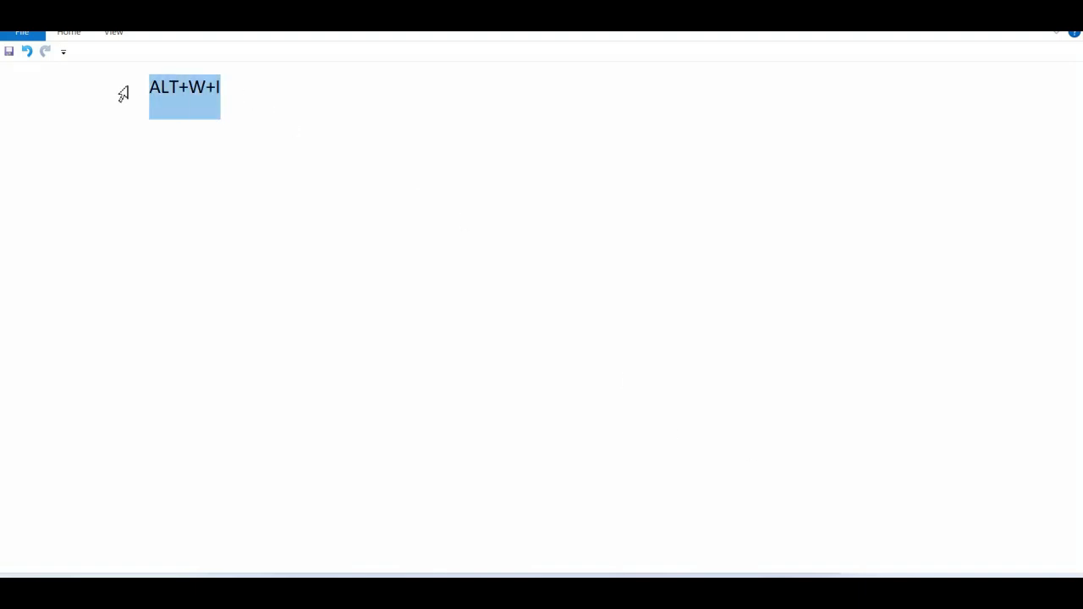
pyautogui.click(67, 32)
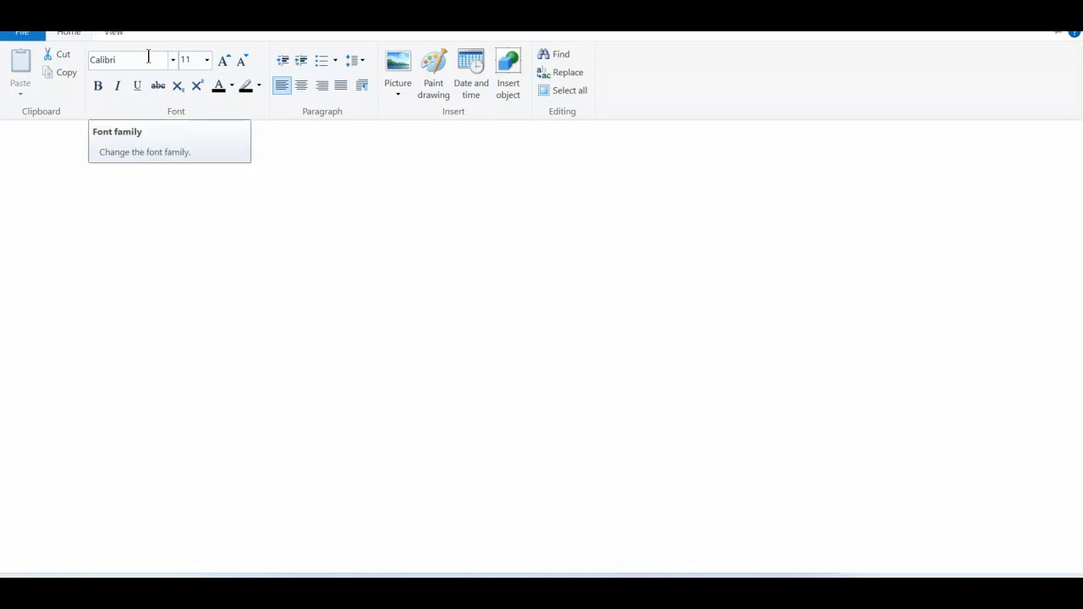
pyautogui.click(148, 57)
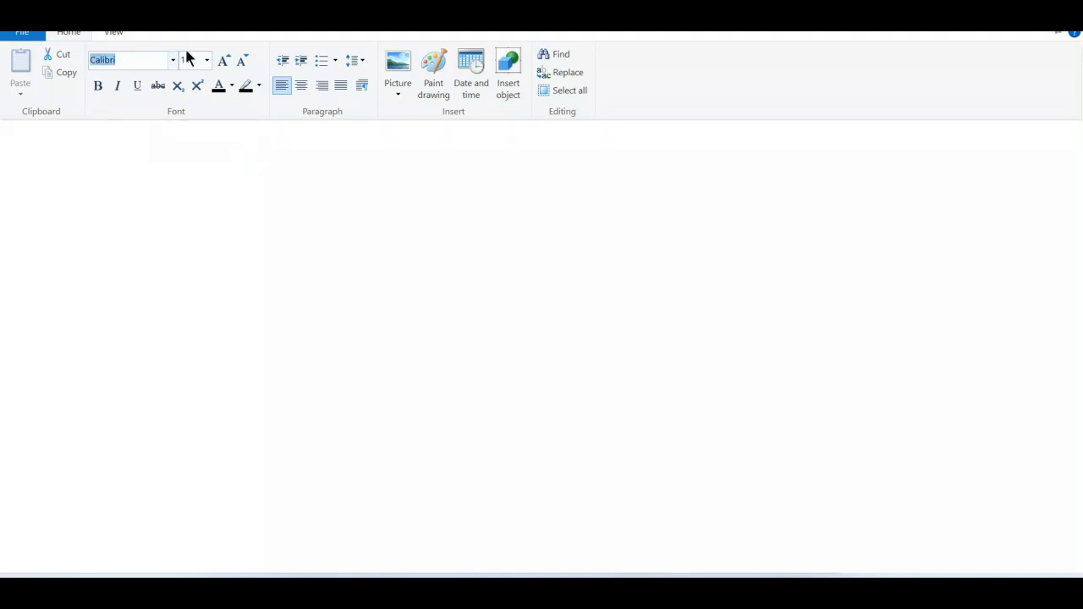
pyautogui.click(188, 59)
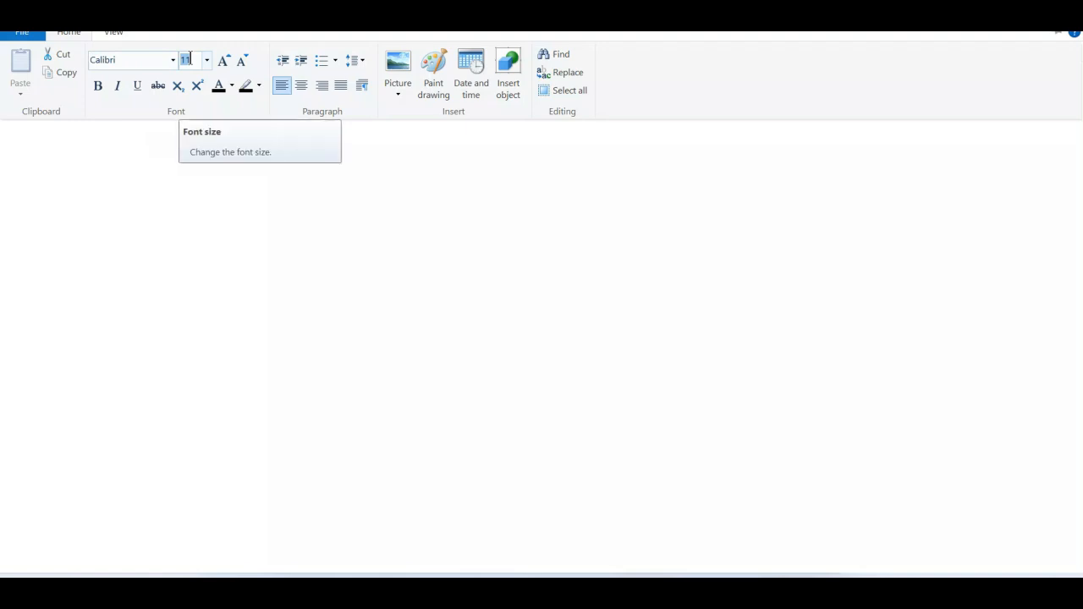
pyautogui.write('60')
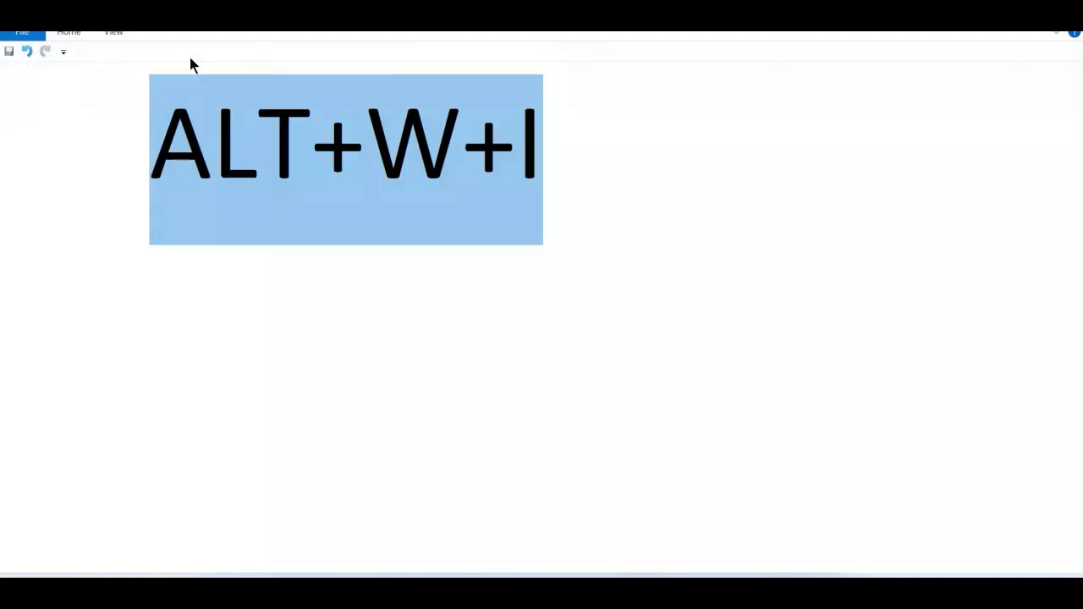
pyautogui.click(370, 220)
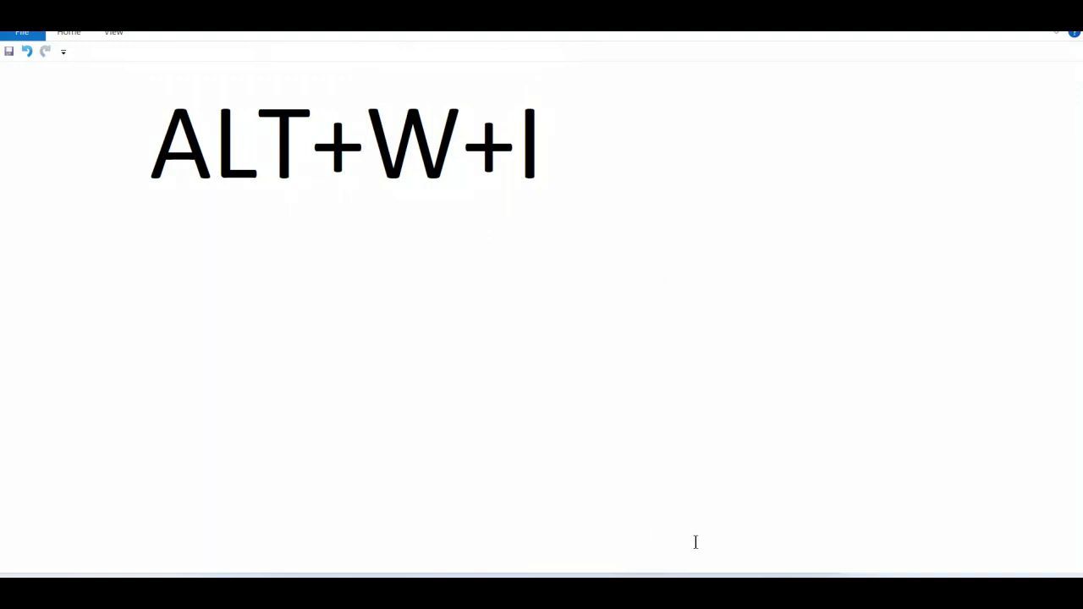
pyautogui.click(723, 563)
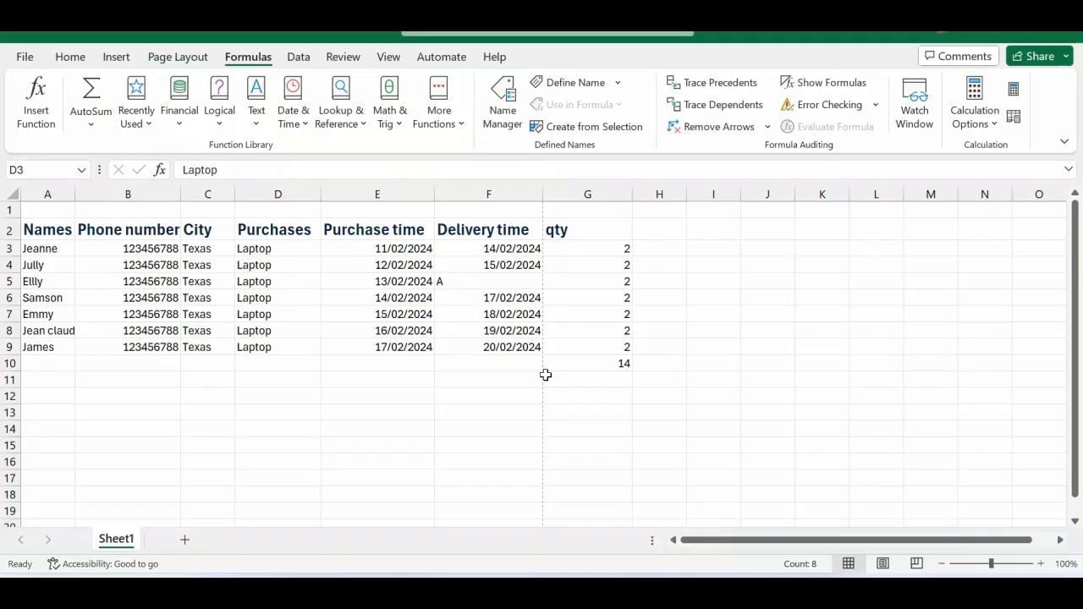
pyautogui.click(471, 313)
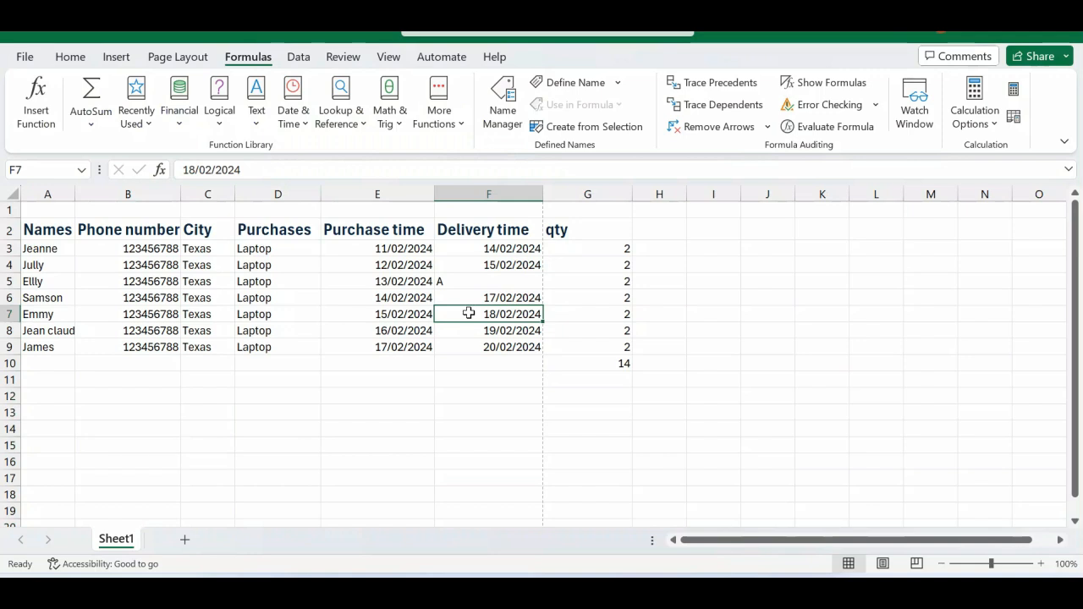
pyautogui.hotkey('alt', 'w')
pyautogui.press('w')
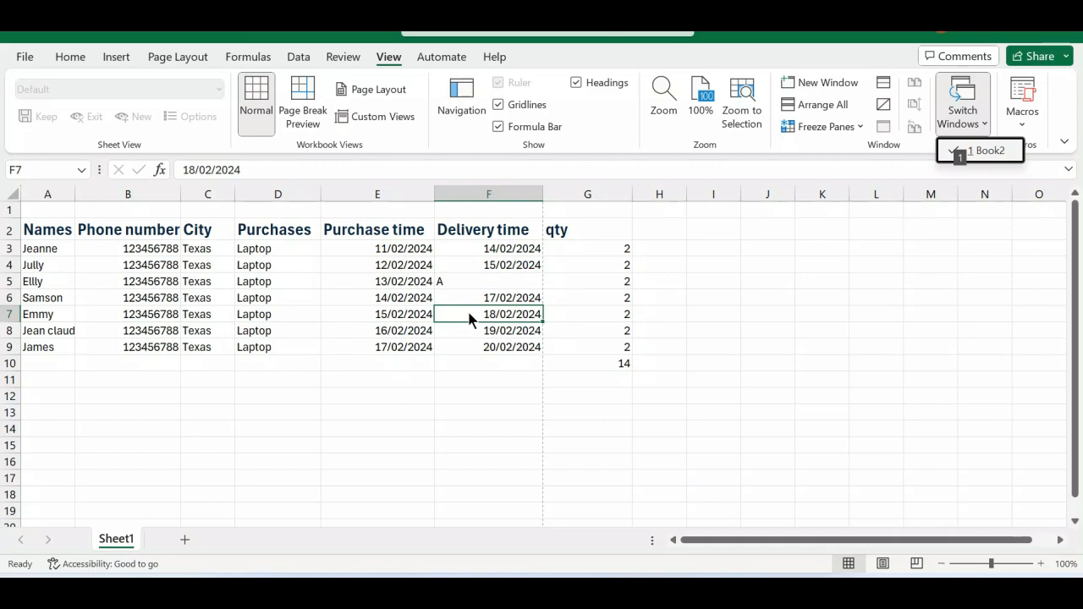
pyautogui.press('1')
# Switch the worksheet to Page Break Preview.
pyautogui.hotkey('alt', 'w')
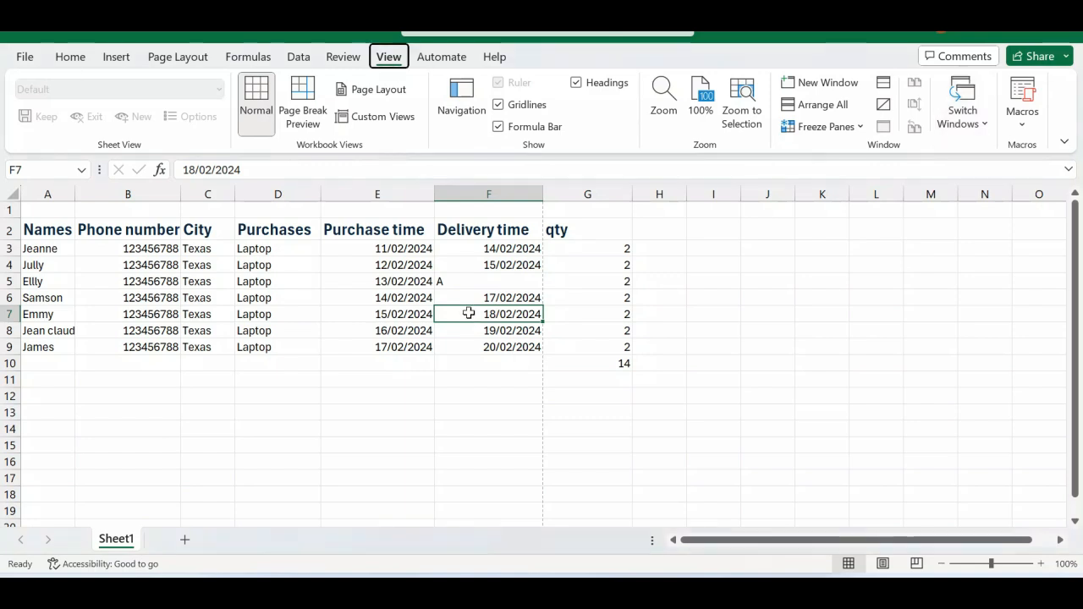
pyautogui.press('i')
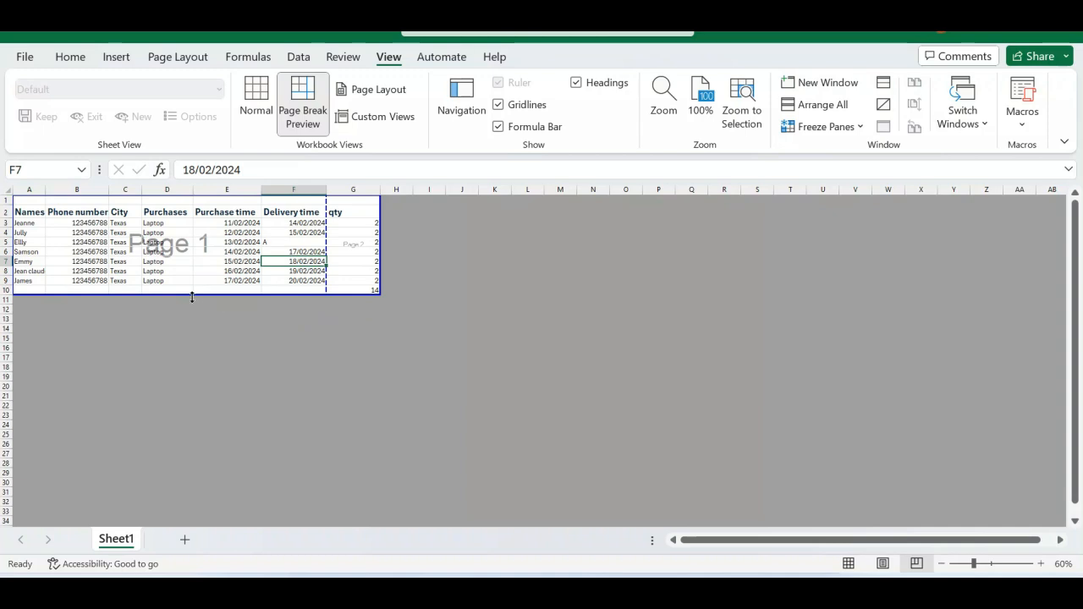
# Select the empty cell L14 and return the worksheet from Page Break Preview to Normal view.
pyautogui.click(514, 327)
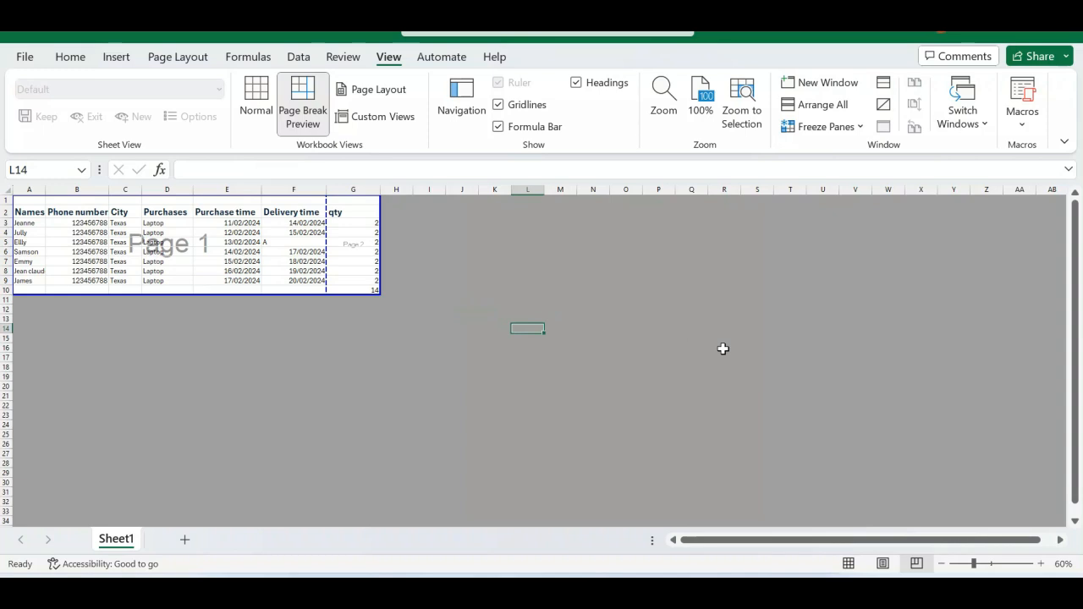
pyautogui.hotkey('alt', 'w')
pyautogui.press('l')
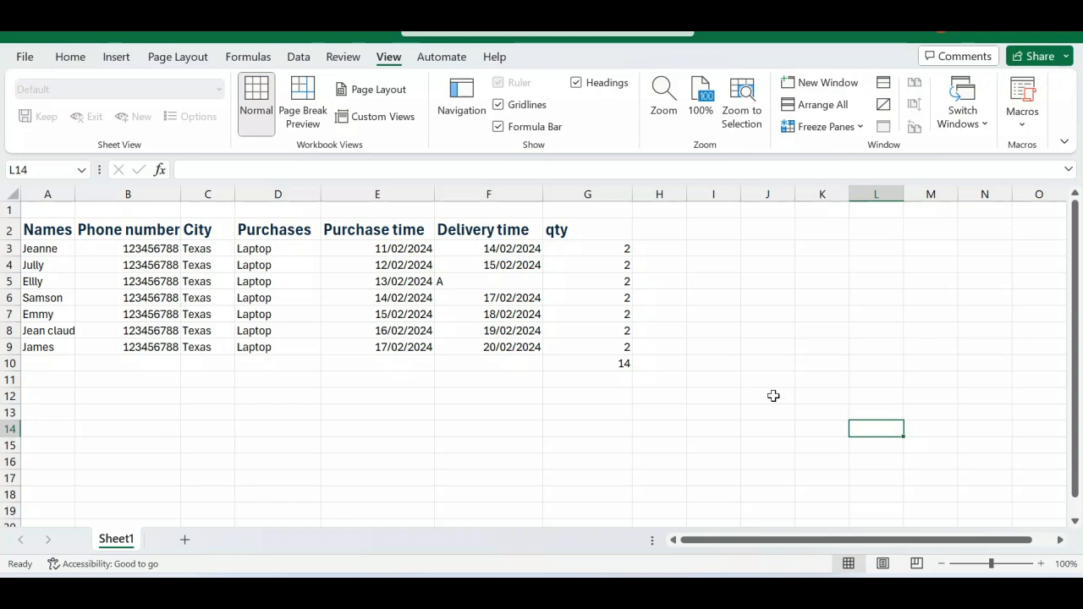
# In WordPad, change the shortcut note to "ALT+A+M".
pyautogui.moveTo(762, 576)
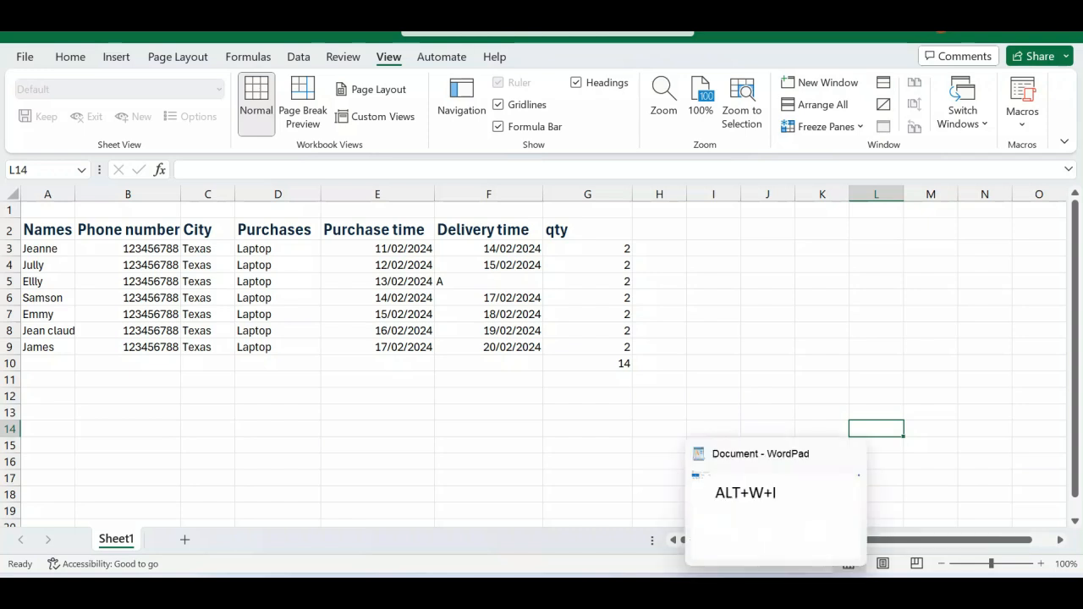
pyautogui.click(757, 513)
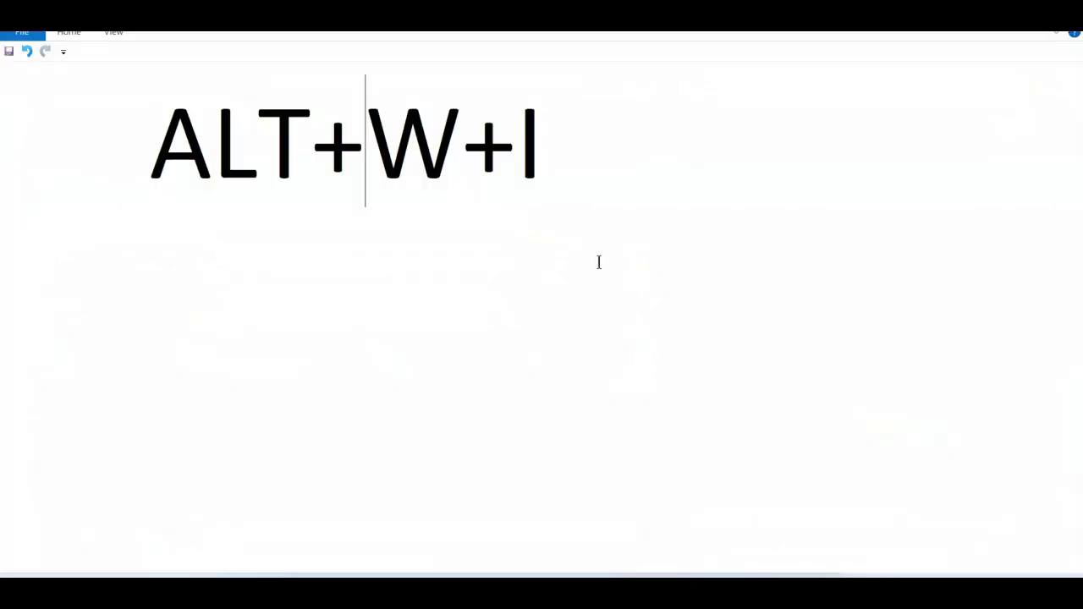
pyautogui.press('Delete')
pyautogui.write('A')
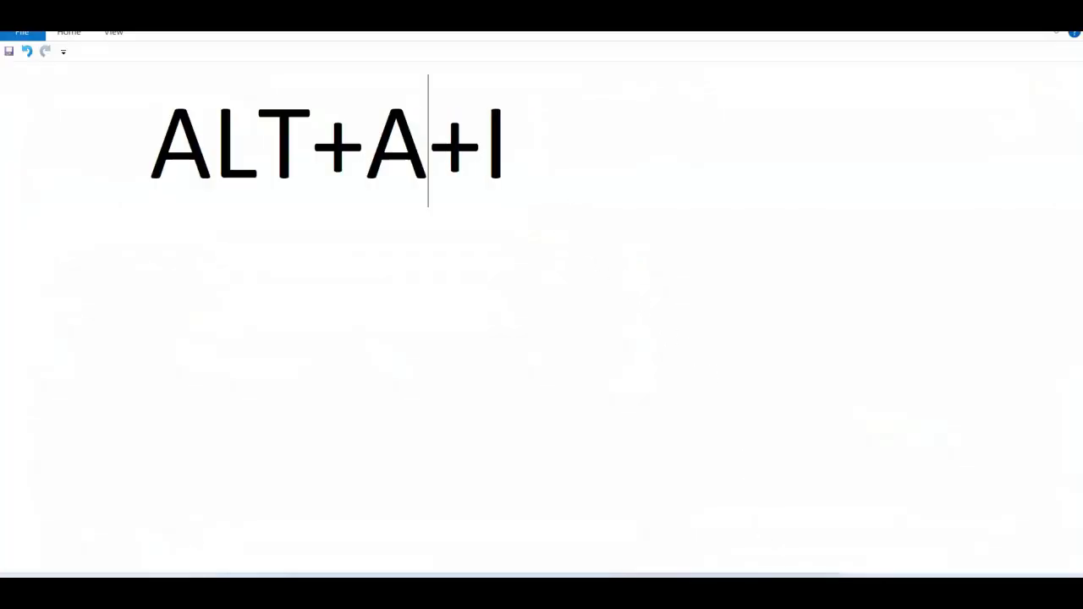
pyautogui.press('BackSpace')
pyautogui.write('M')
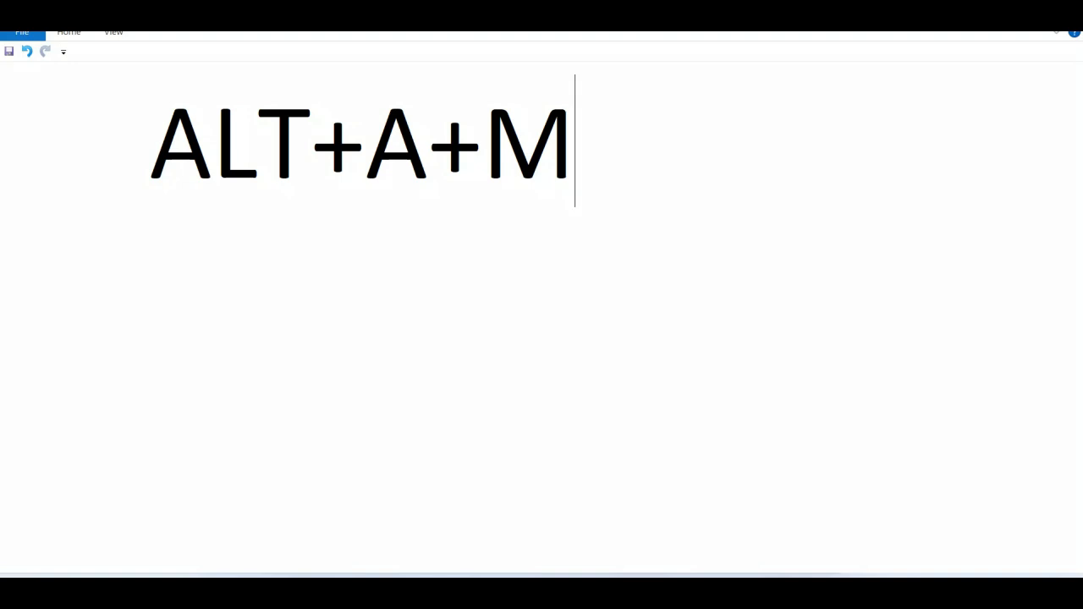
# Switch back to the Excel workbook, select the whole data table around cell F7 and open Remove Duplicates for it.
pyautogui.moveTo(733, 572)
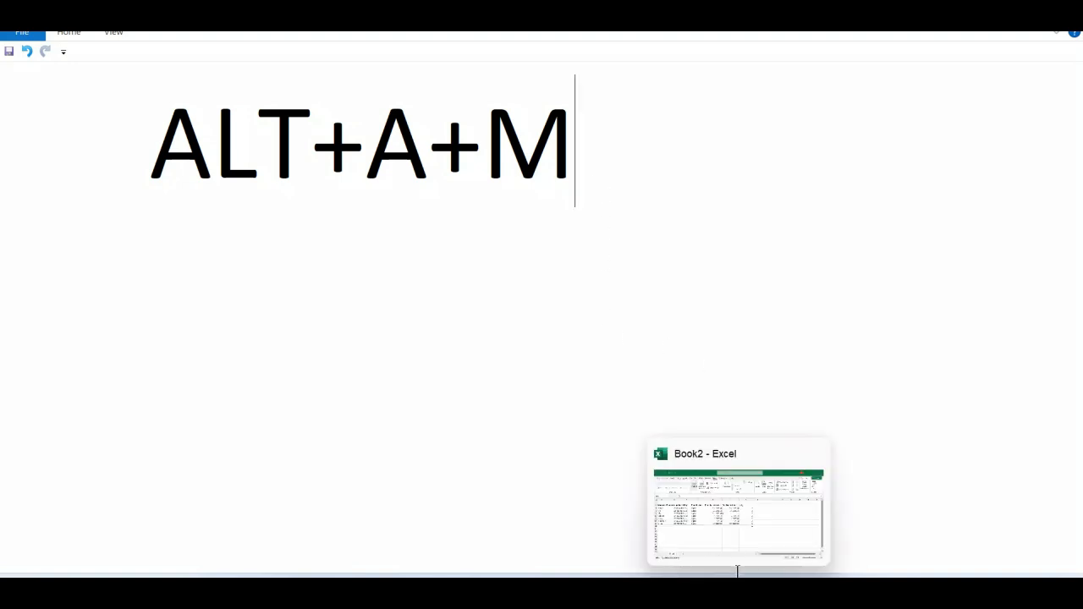
pyautogui.click(731, 541)
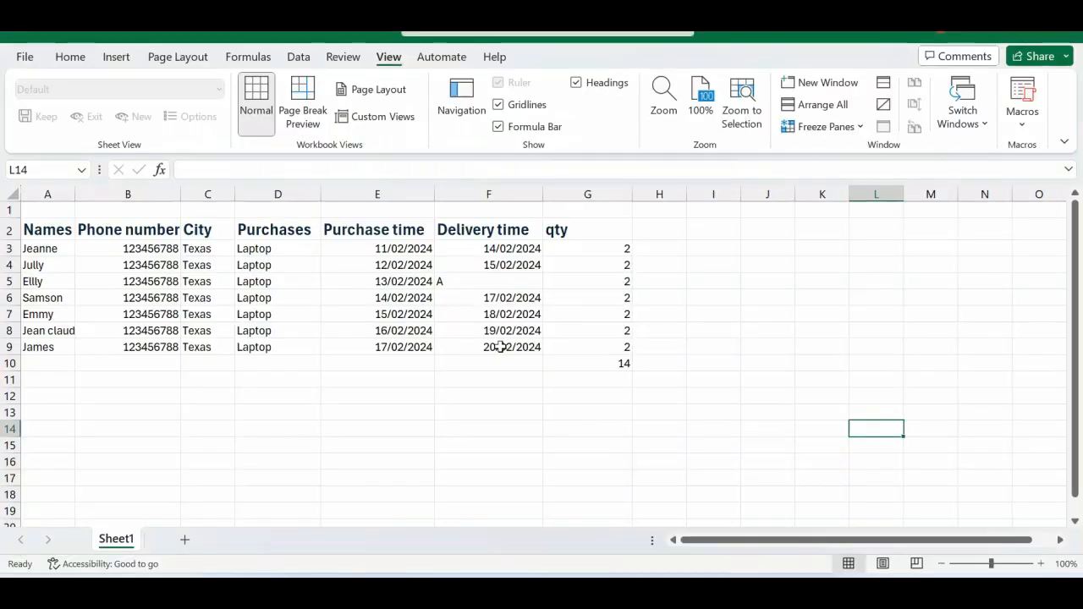
pyautogui.click(466, 314)
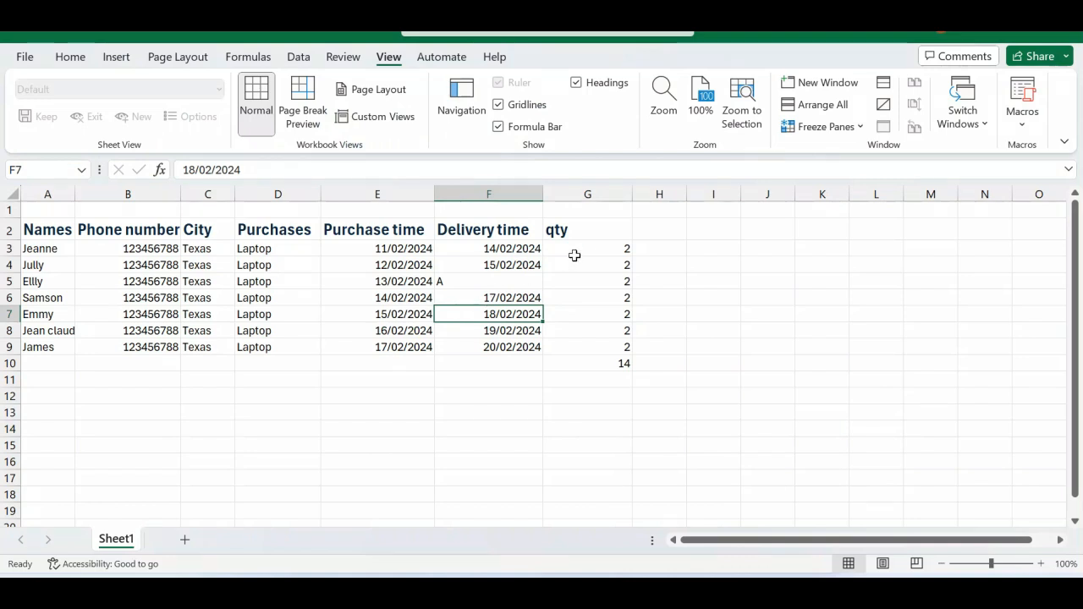
pyautogui.hotkey('ctrl', 'a')
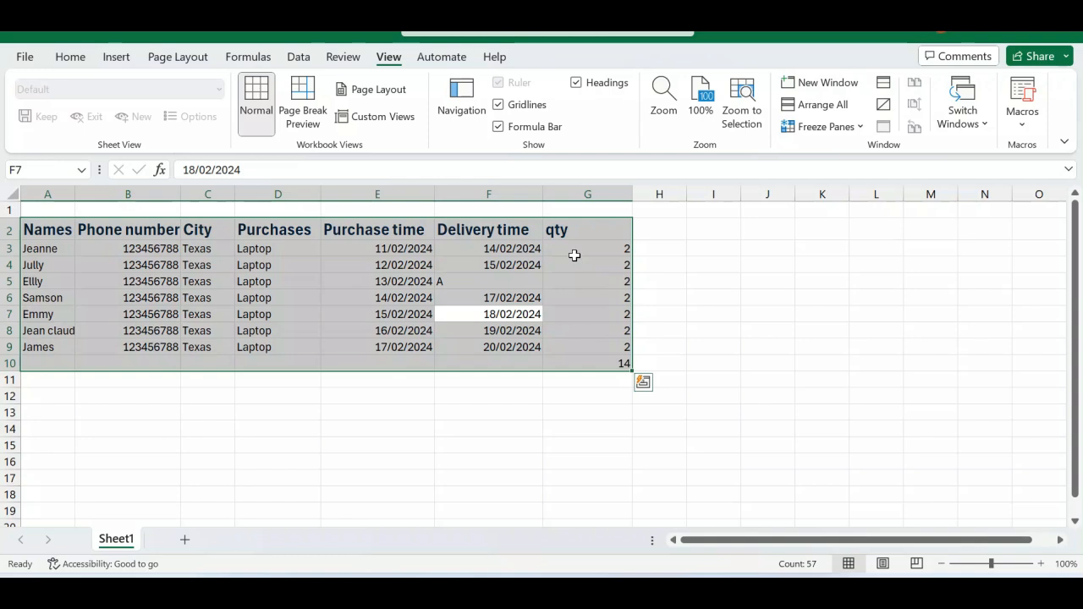
pyautogui.press('alt')
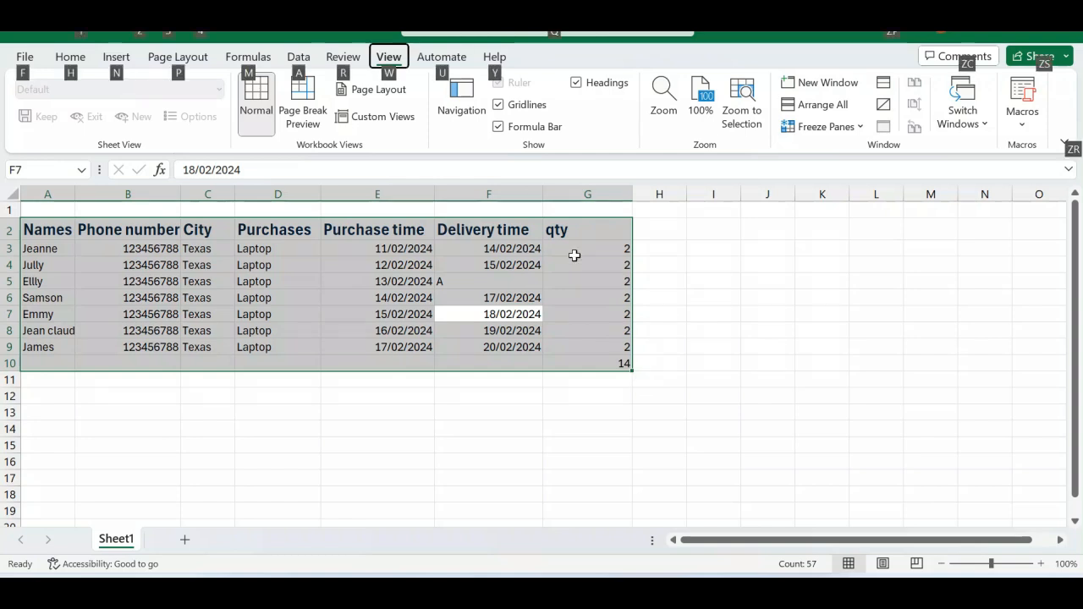
pyautogui.press('a')
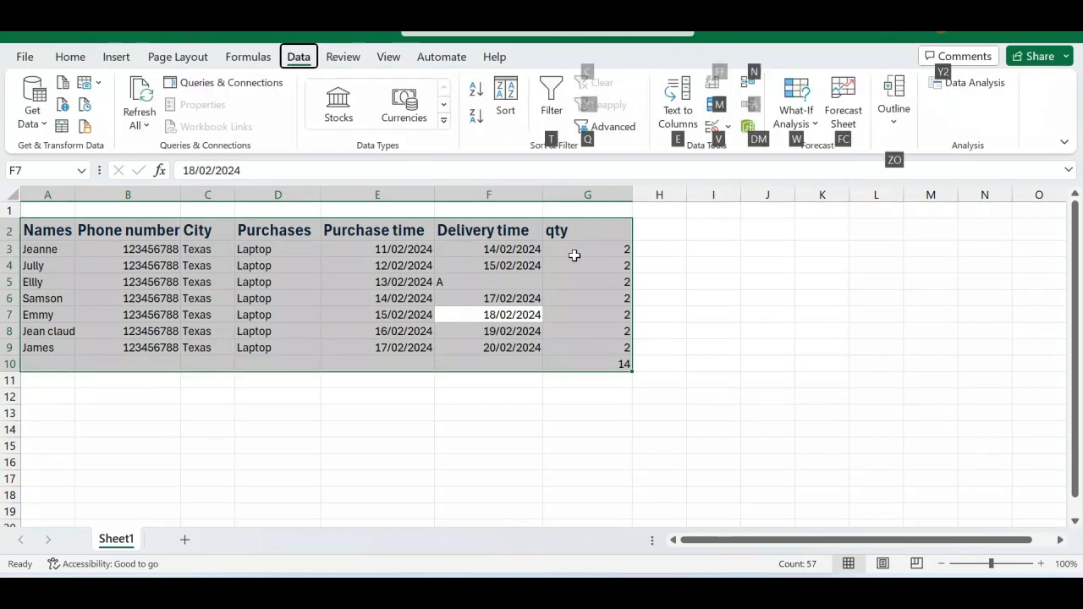
pyautogui.press('m')
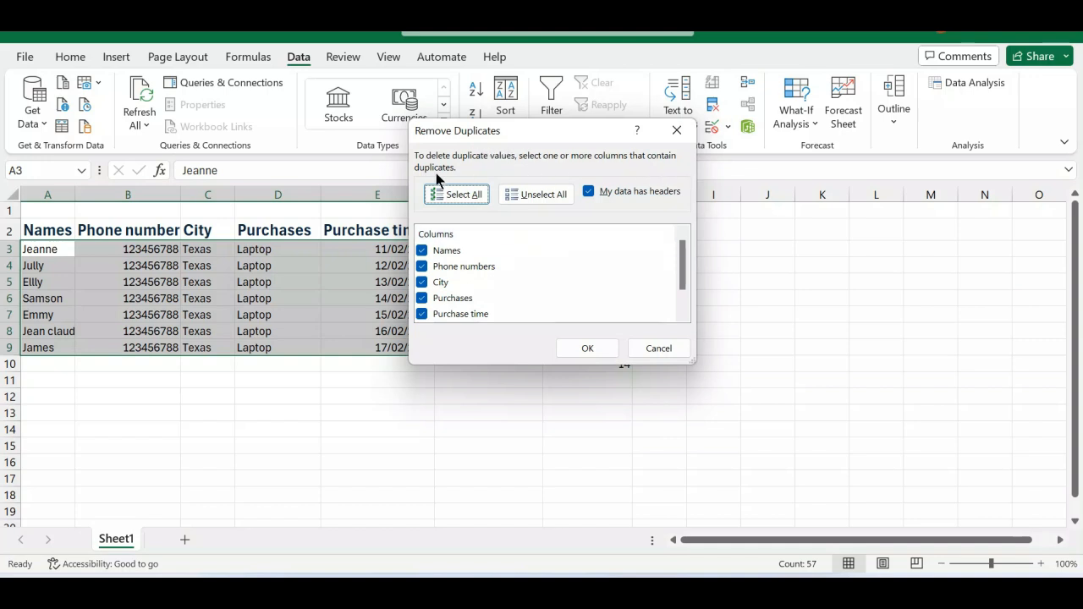
# Exclude the Names column from the duplicate check and run Remove Duplicates on the remaining columns.
pyautogui.scroll(-1, 456, 259)
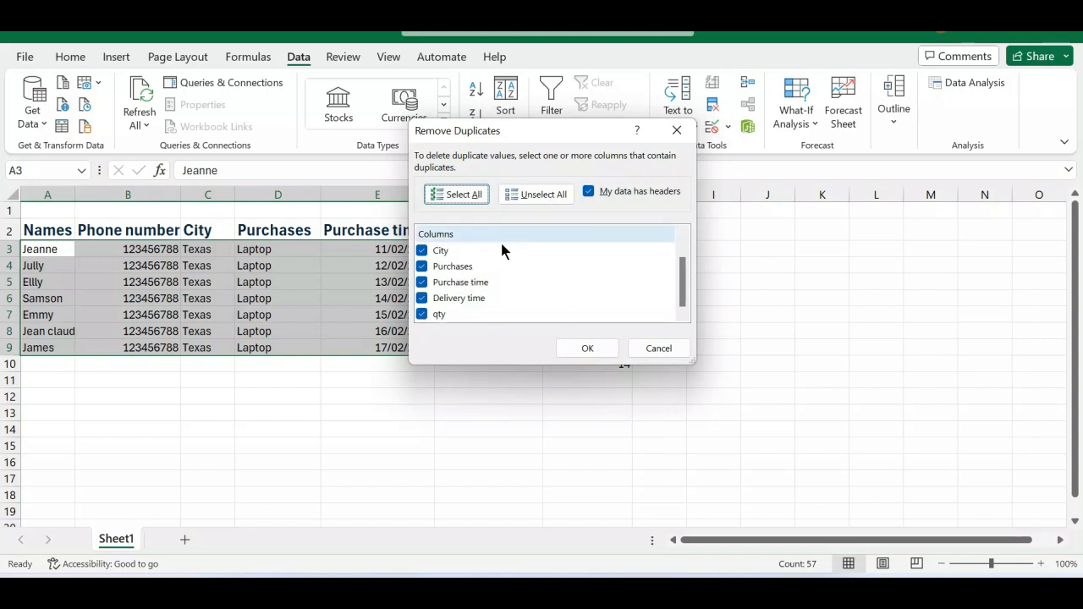
pyautogui.scroll(1, 478, 269)
pyautogui.click(421, 251)
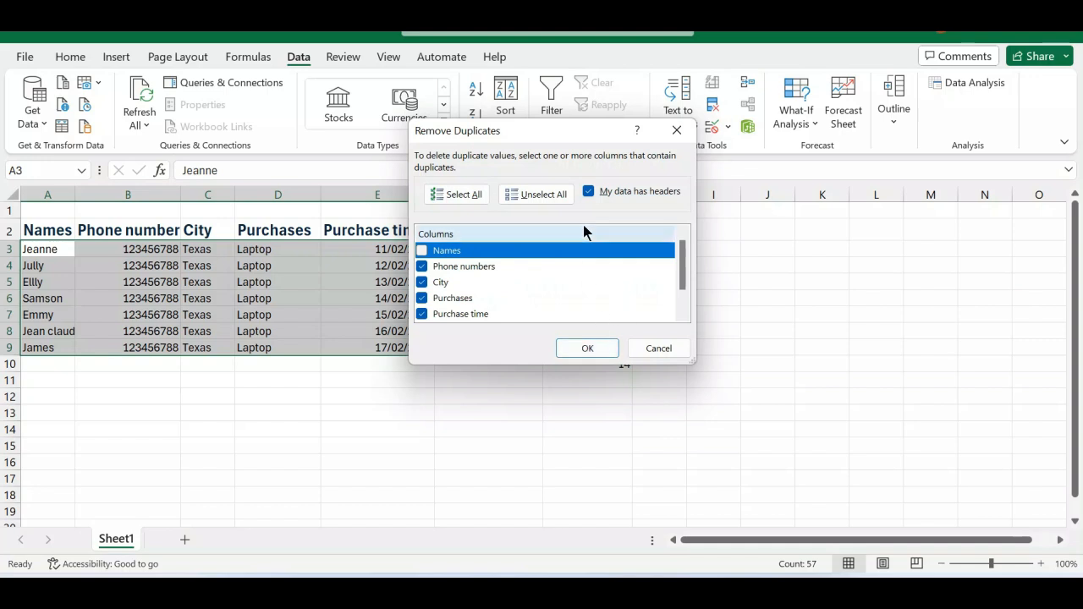
pyautogui.click(588, 351)
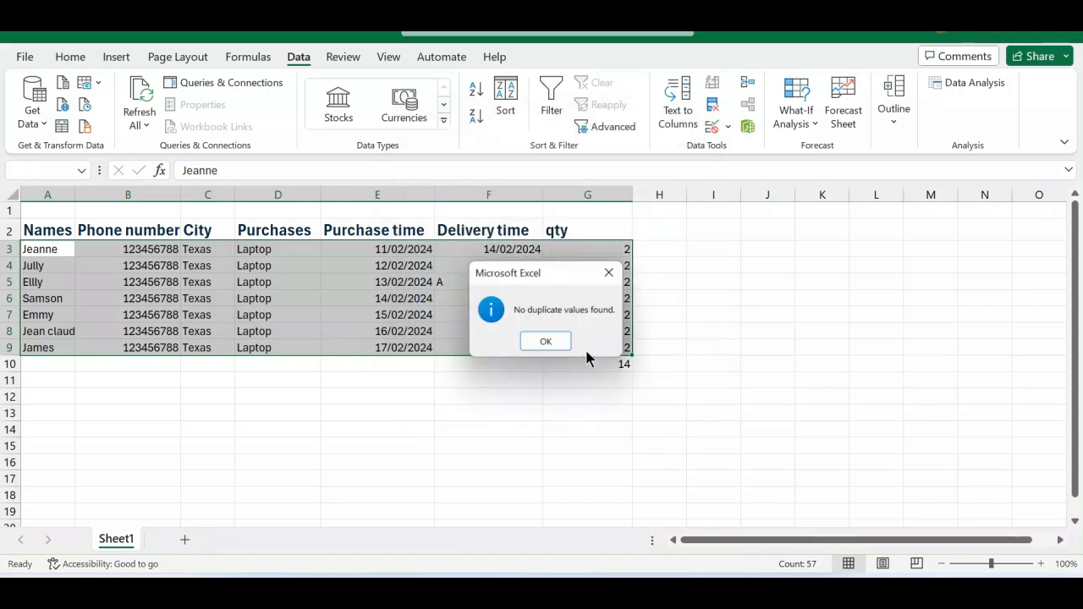